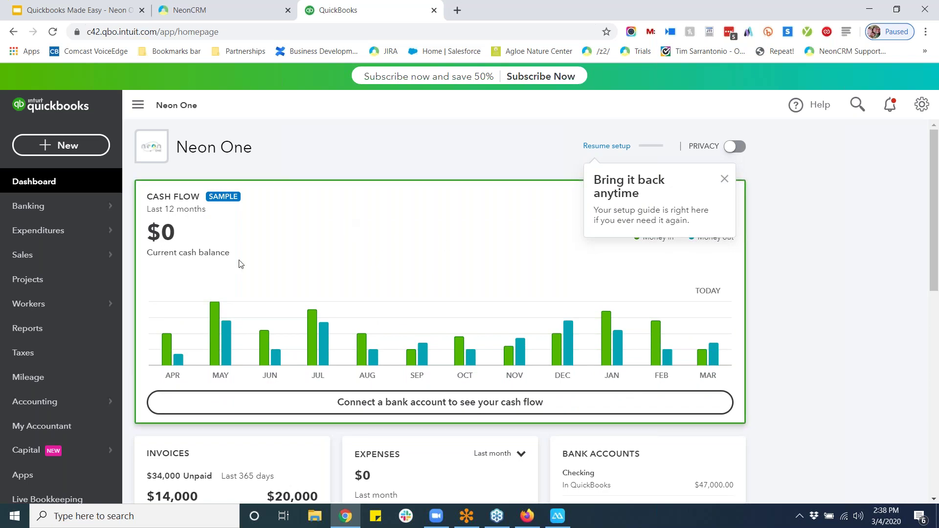
- Open the Statement of Activity report from the favorite reports
{"action": "left_click", "coordinate": [63, 329]}
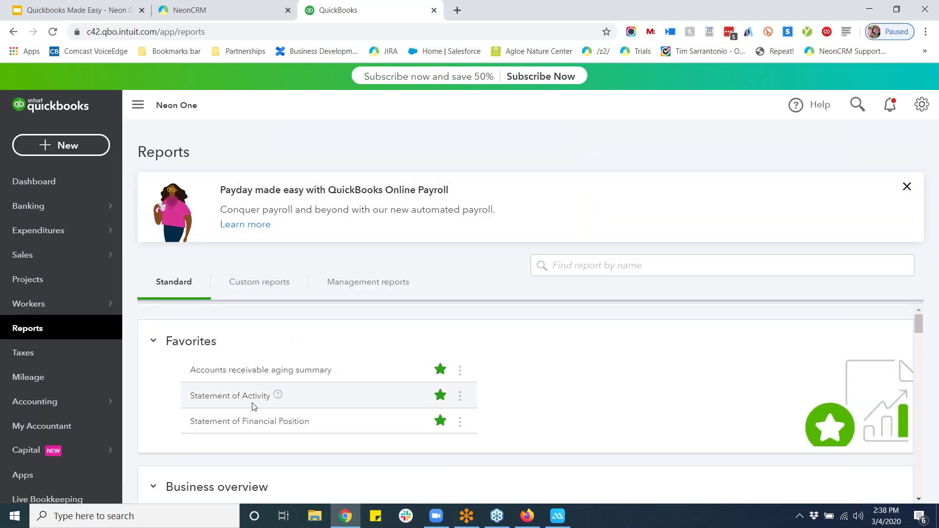
{"action": "left_click", "coordinate": [248, 400]}
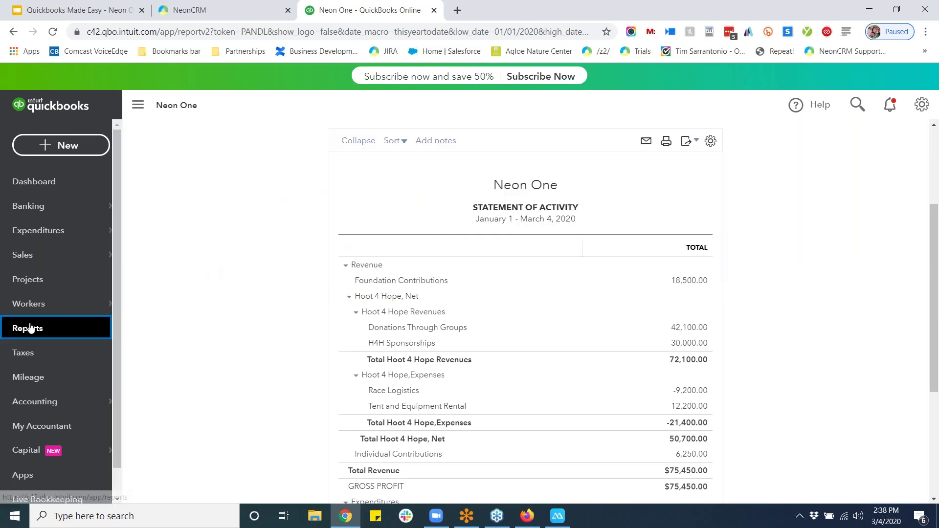
- Open the Statement of Activity by Class report and review the revenue and expenditures of each class
{"action": "left_click", "coordinate": [29, 328]}
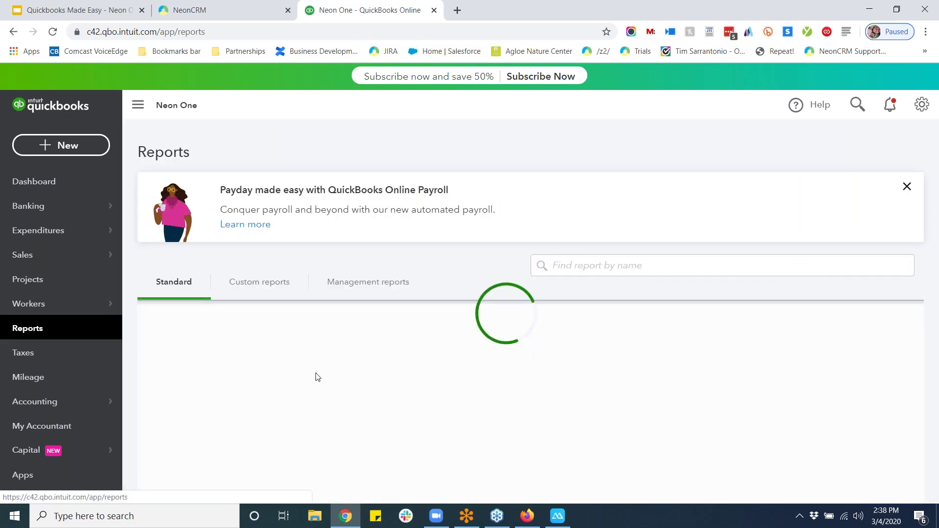
{"action": "scroll", "coordinate": [314, 372], "scroll_direction": "down", "scroll_amount": 5}
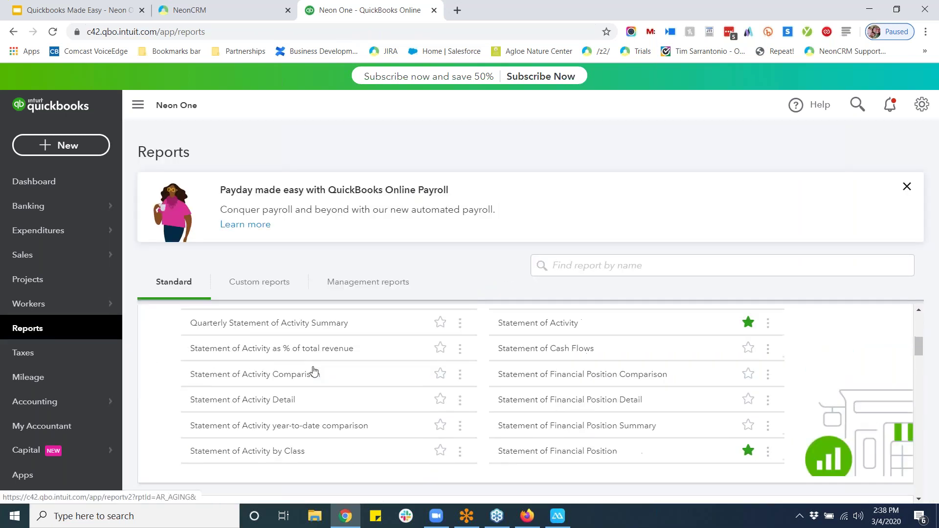
{"action": "left_click", "coordinate": [273, 451]}
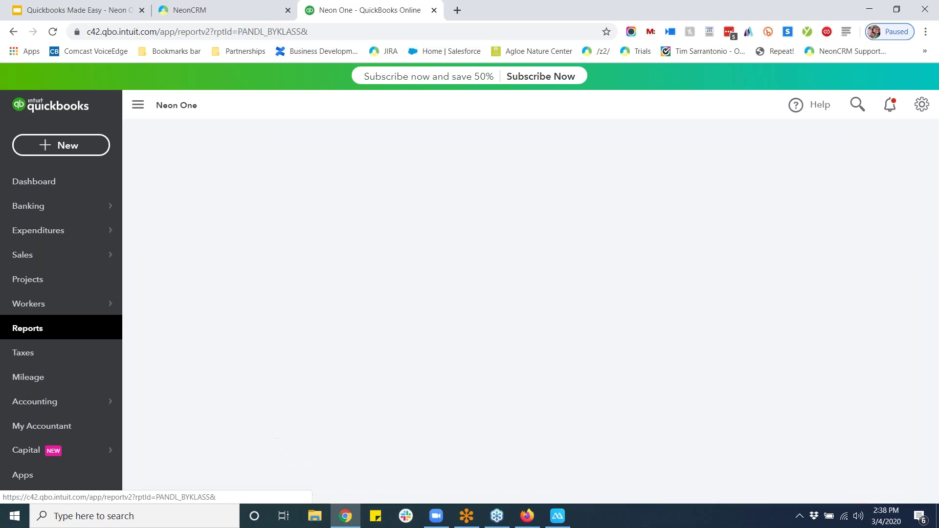
{"action": "scroll", "coordinate": [199, 362], "scroll_direction": "down", "scroll_amount": 3}
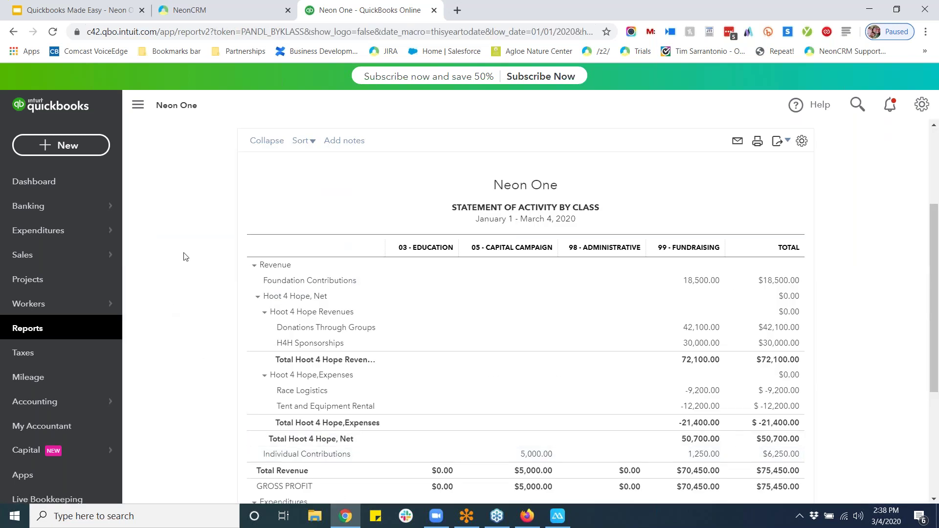
{"action": "scroll", "coordinate": [183, 256], "scroll_direction": "down", "scroll_amount": 1}
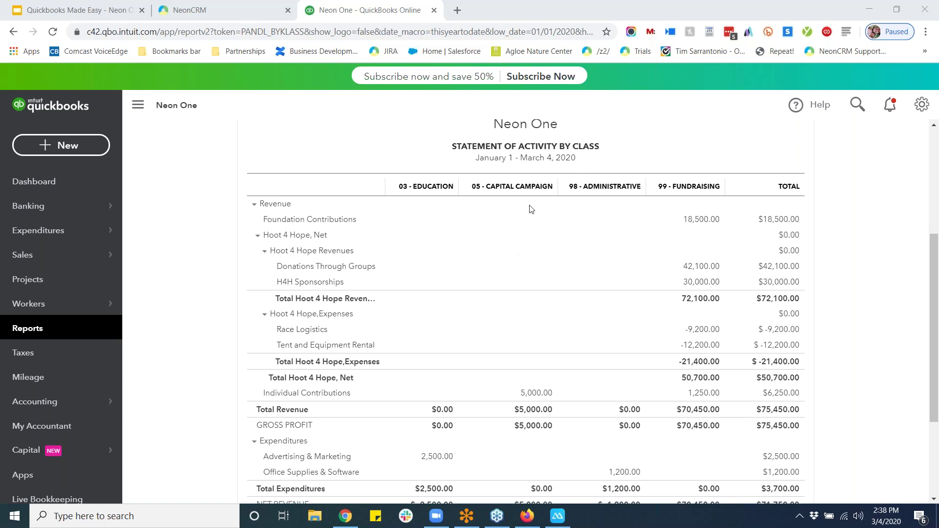
{"action": "scroll", "coordinate": [785, 281], "scroll_direction": "down", "scroll_amount": 2}
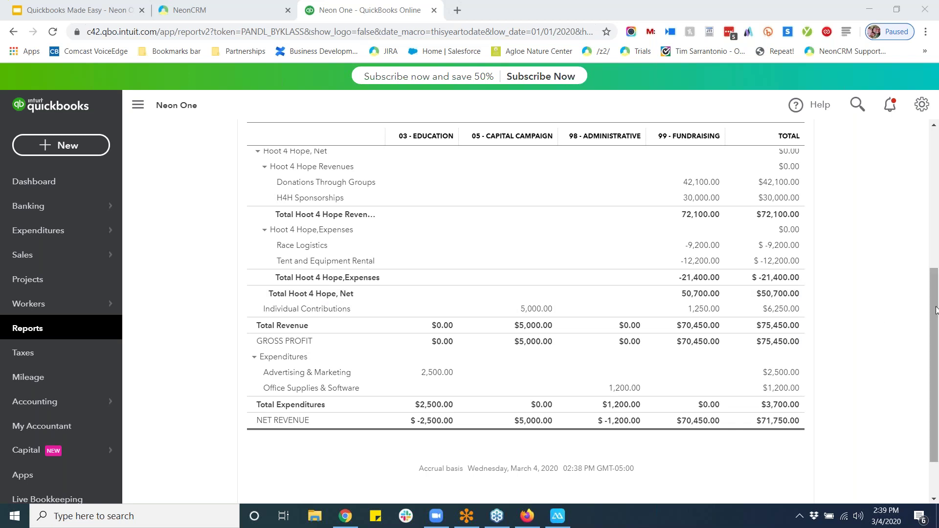
{"action": "left_click_drag", "start_coordinate": [935, 308], "coordinate": [935, 298]}
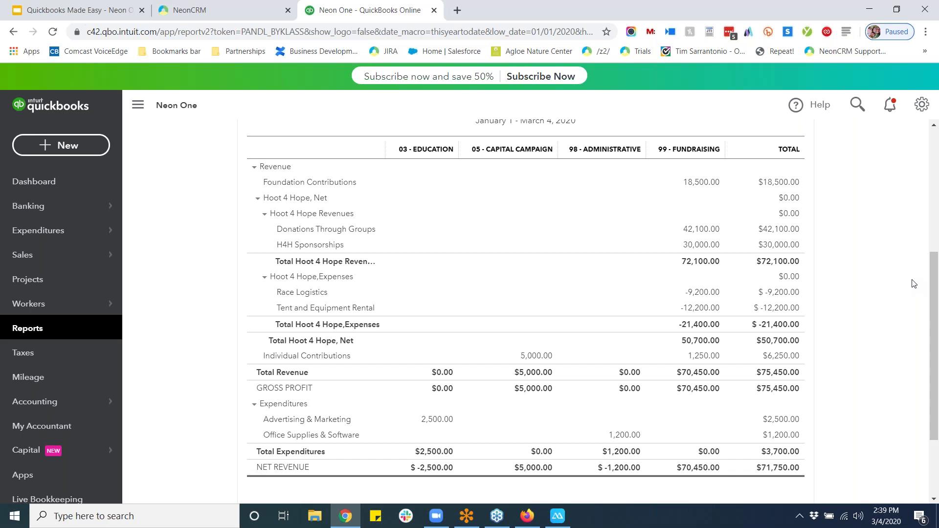
- Open the Classes list from the company's full set of lists to view the defined classes
{"action": "left_click", "coordinate": [923, 109]}
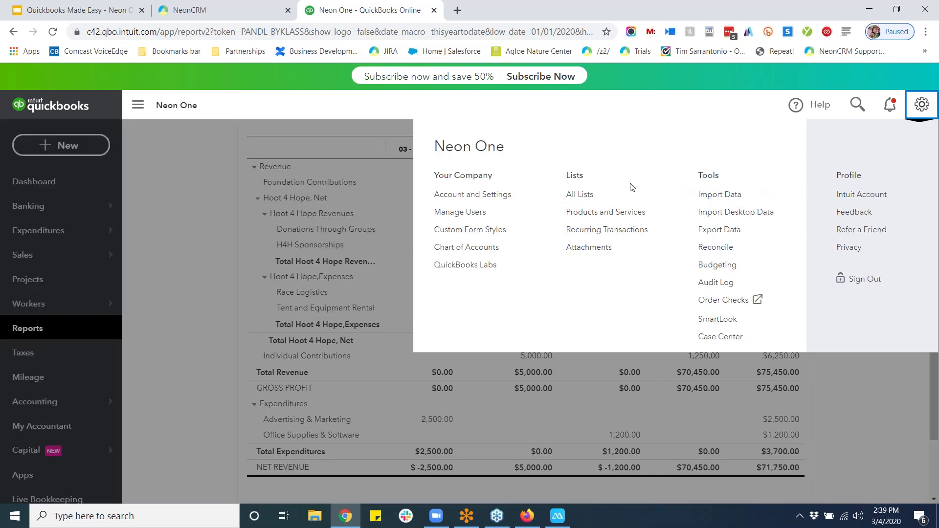
{"action": "left_click", "coordinate": [586, 201]}
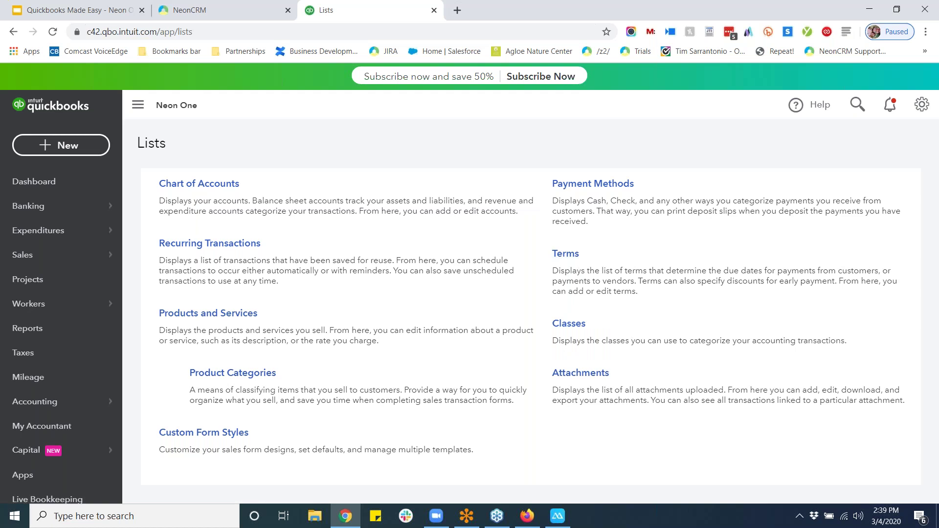
{"action": "left_click", "coordinate": [568, 325]}
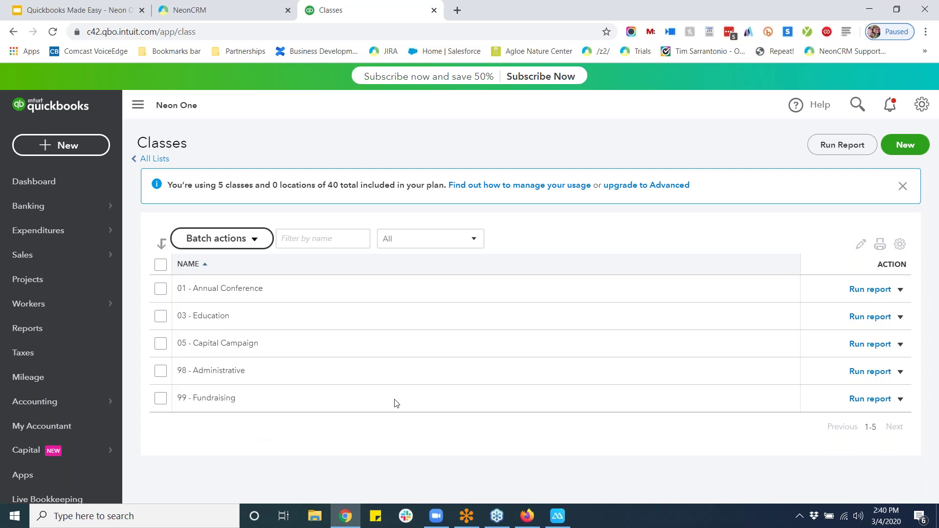
{"action": "left_click", "coordinate": [923, 111]}
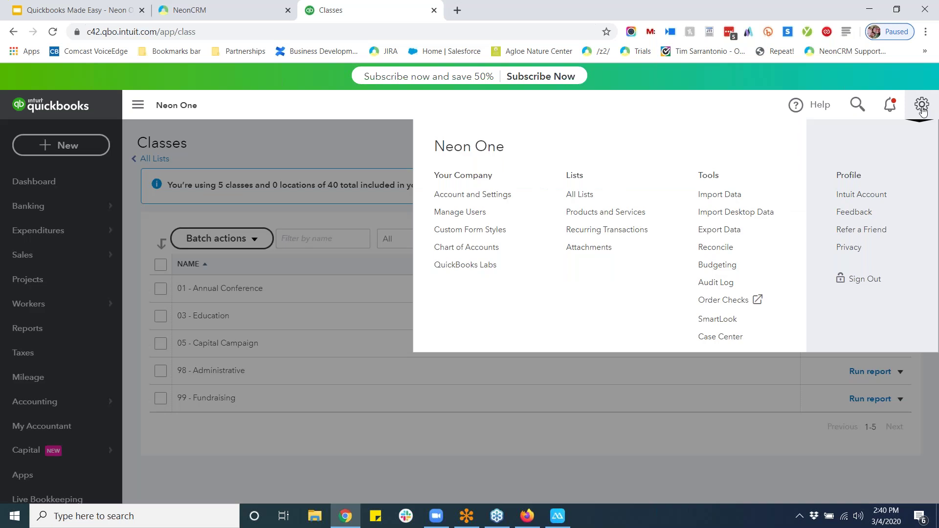
{"action": "left_click", "coordinate": [337, 138]}
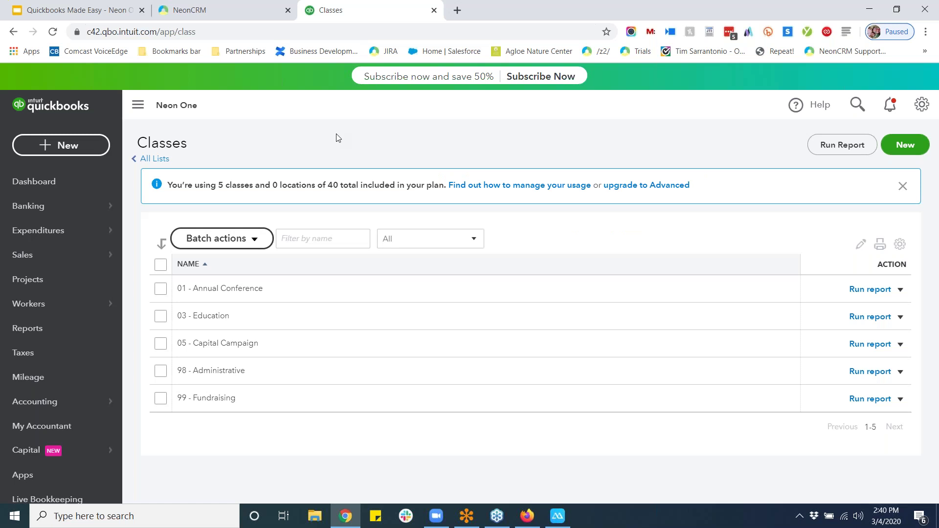
- Start a new check and set the category of its first line to Rent & Lease
{"action": "left_click", "coordinate": [70, 147]}
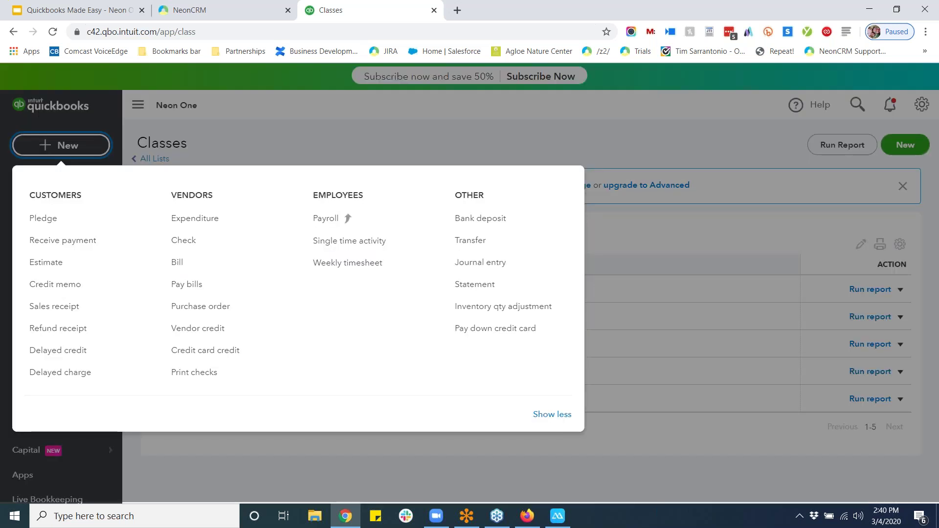
{"action": "left_click", "coordinate": [182, 239]}
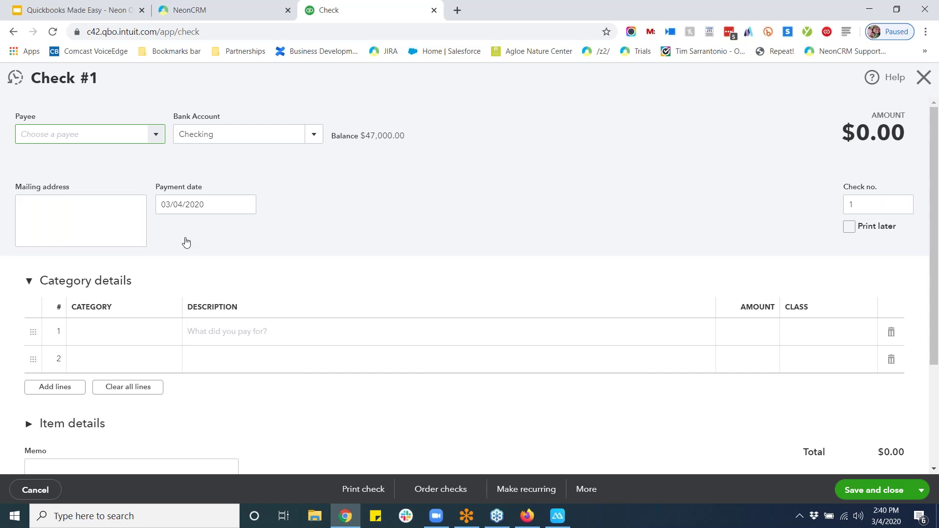
{"action": "left_click", "coordinate": [164, 339]}
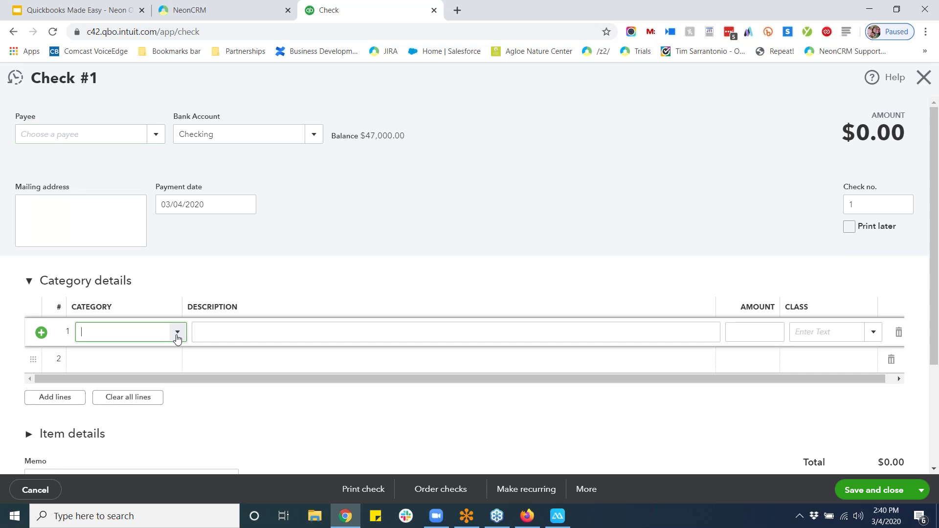
{"action": "left_click", "coordinate": [177, 332]}
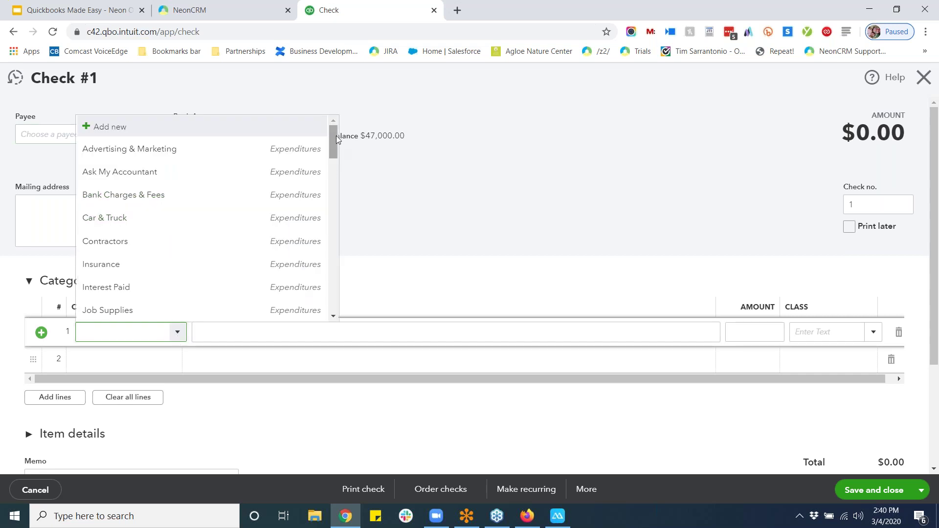
{"action": "left_click_drag", "start_coordinate": [334, 139], "coordinate": [329, 174]}
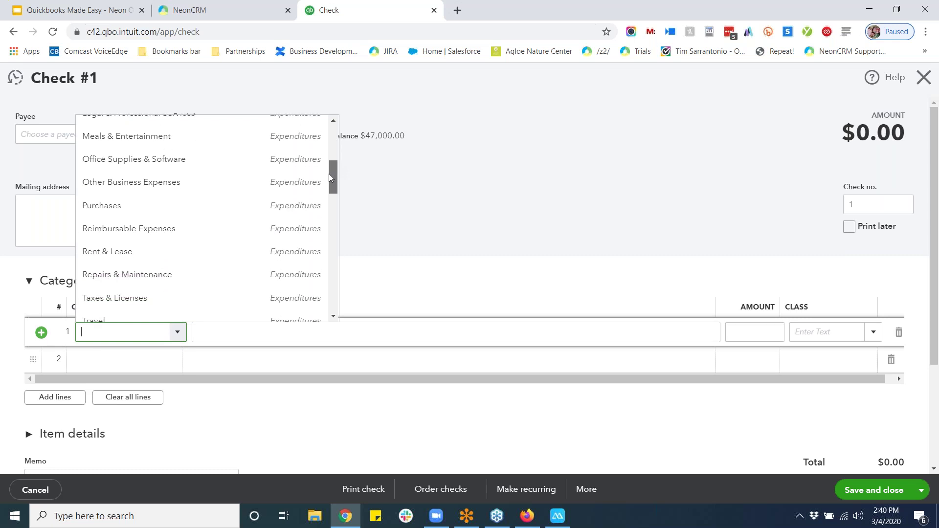
{"action": "left_click", "coordinate": [504, 205]}
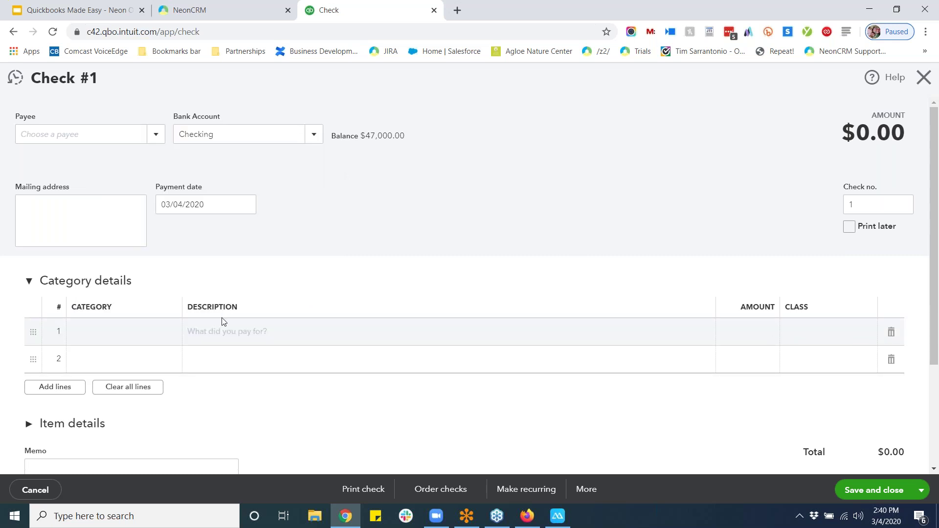
{"action": "left_click", "coordinate": [180, 333]}
{"action": "left_click", "coordinate": [178, 333]}
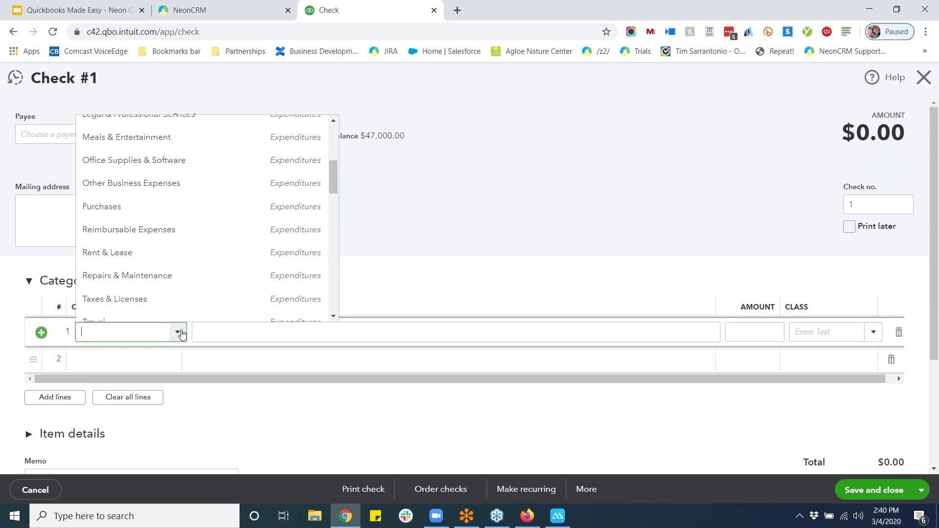
{"action": "left_click", "coordinate": [204, 253]}
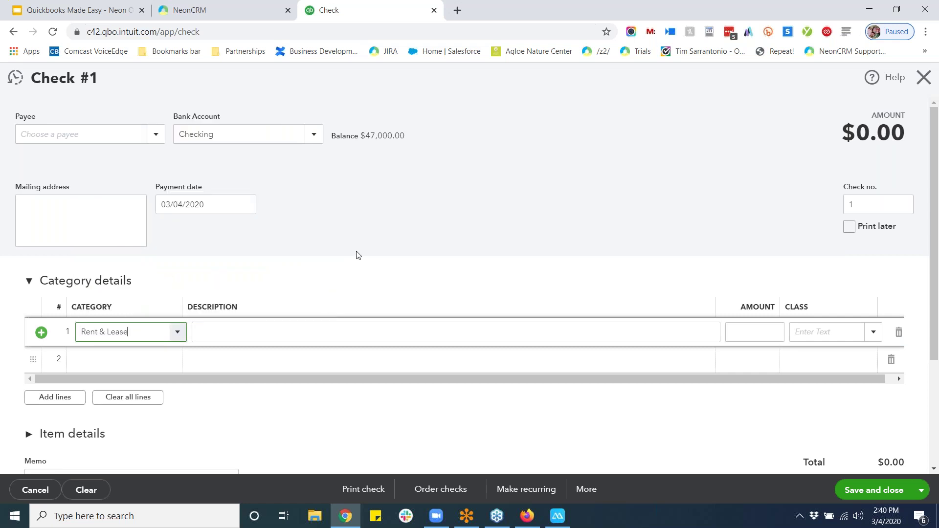
- Look through the class choices for the check's Rent & Lease line, and close the check without saving it
{"action": "left_click", "coordinate": [824, 332]}
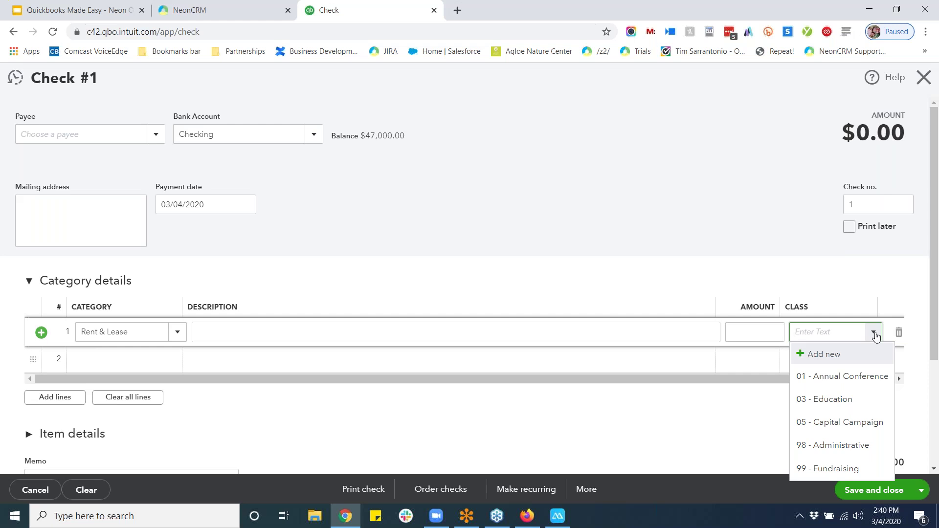
{"action": "key", "text": "Down"}
{"action": "key", "text": "Down"}
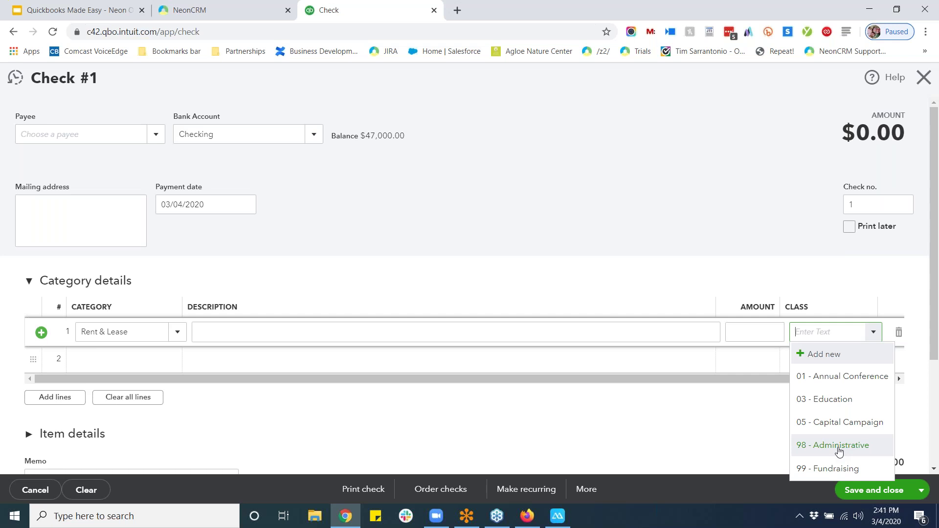
{"action": "left_click", "coordinate": [661, 415]}
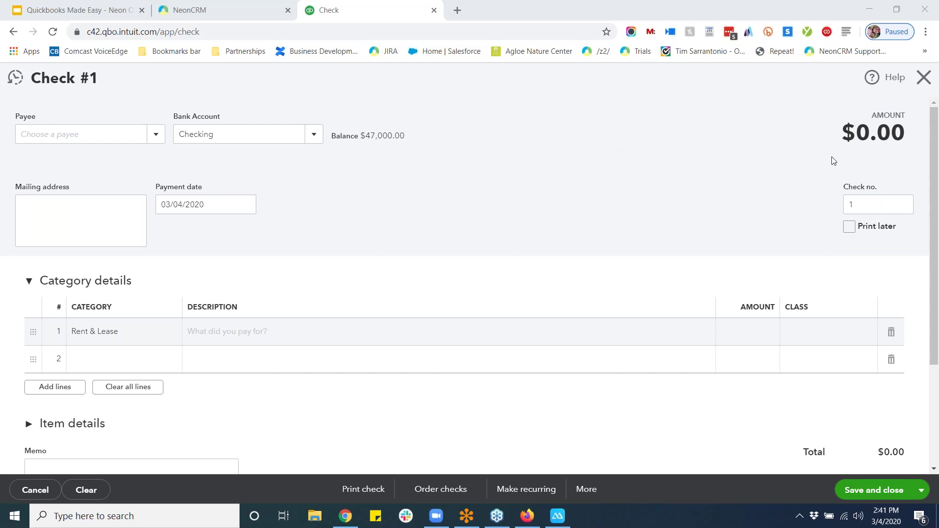
{"action": "left_click", "coordinate": [923, 79]}
{"action": "left_click", "coordinate": [533, 301]}
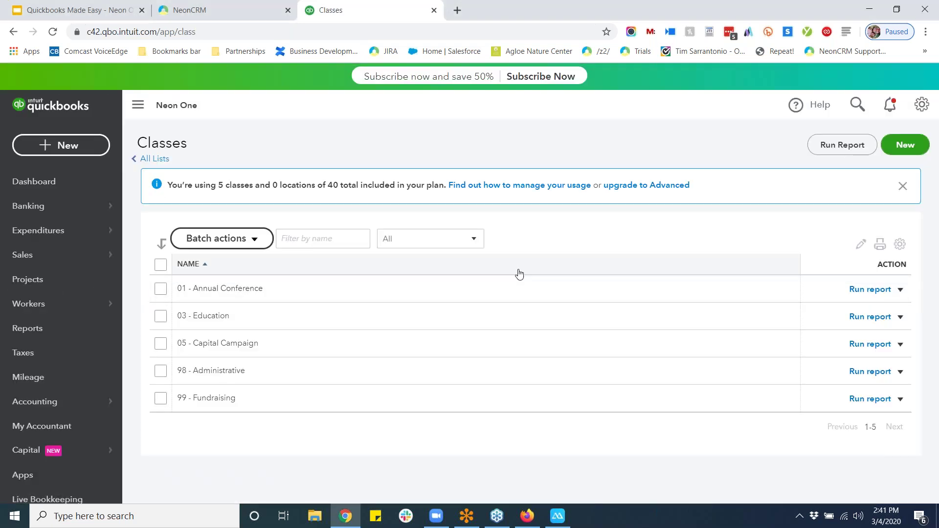
- Start a new sales receipt and assign the class 99 - Fundraising to its first line
{"action": "left_click", "coordinate": [74, 145]}
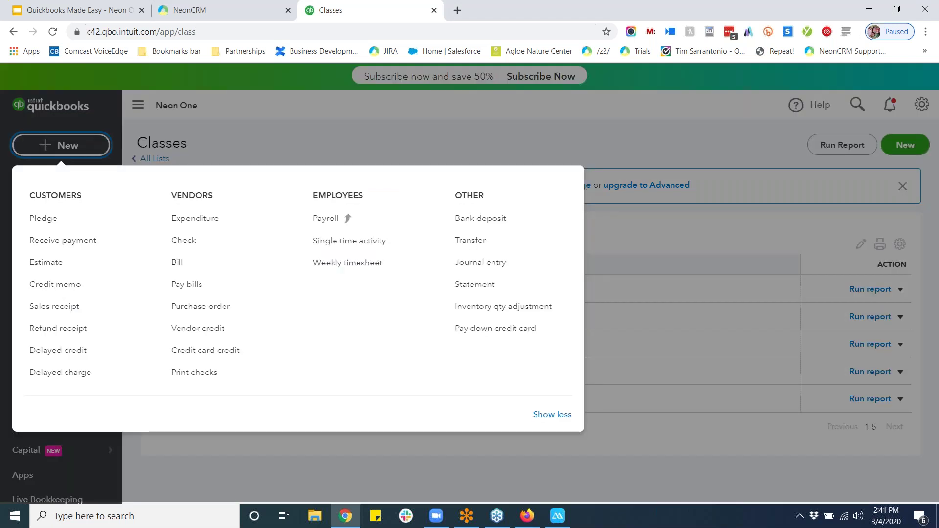
{"action": "left_click", "coordinate": [52, 308]}
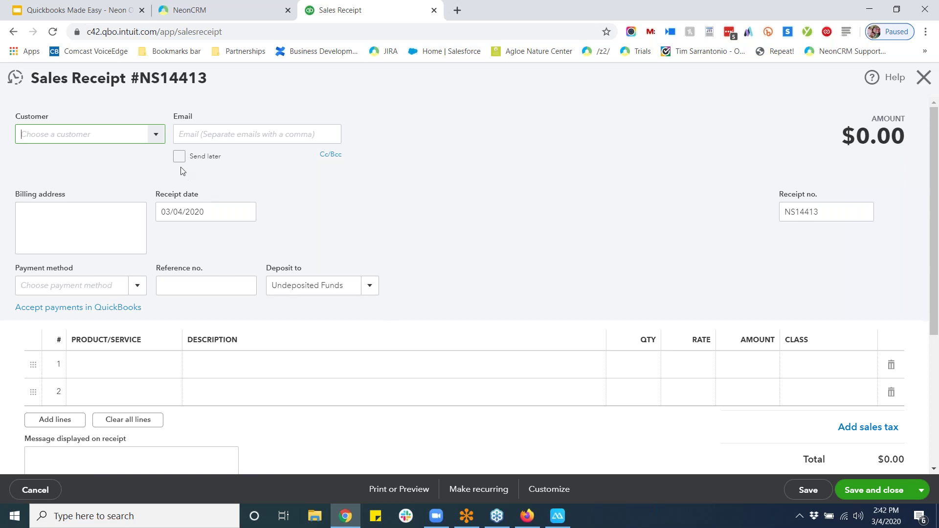
{"action": "left_click", "coordinate": [842, 372]}
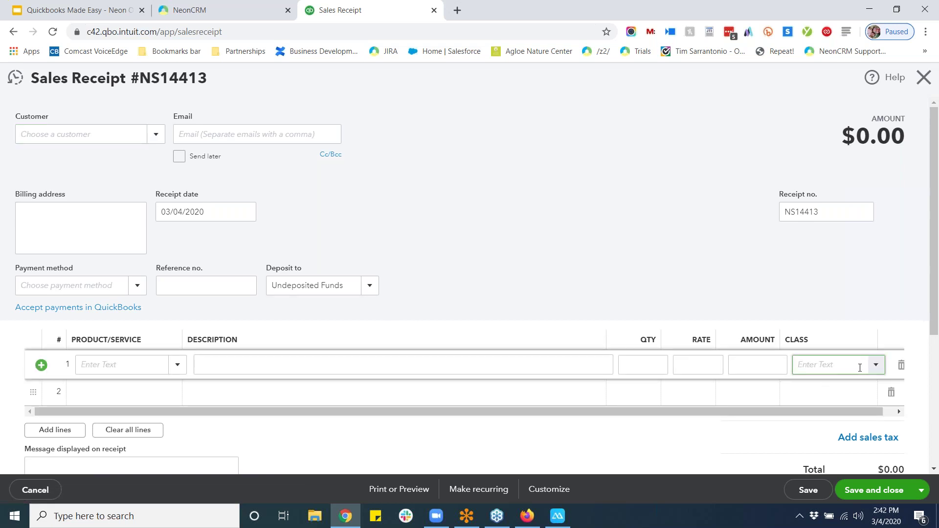
{"action": "left_click", "coordinate": [878, 366]}
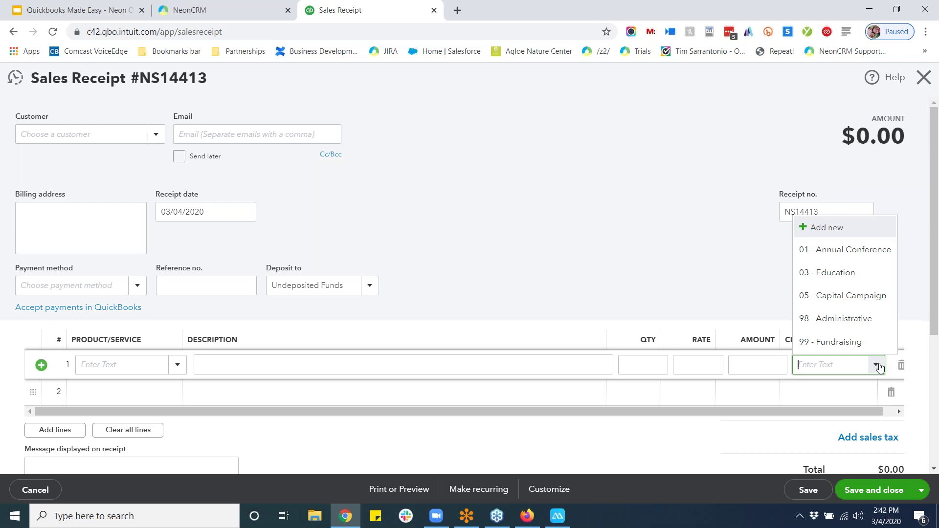
{"action": "left_click", "coordinate": [847, 344]}
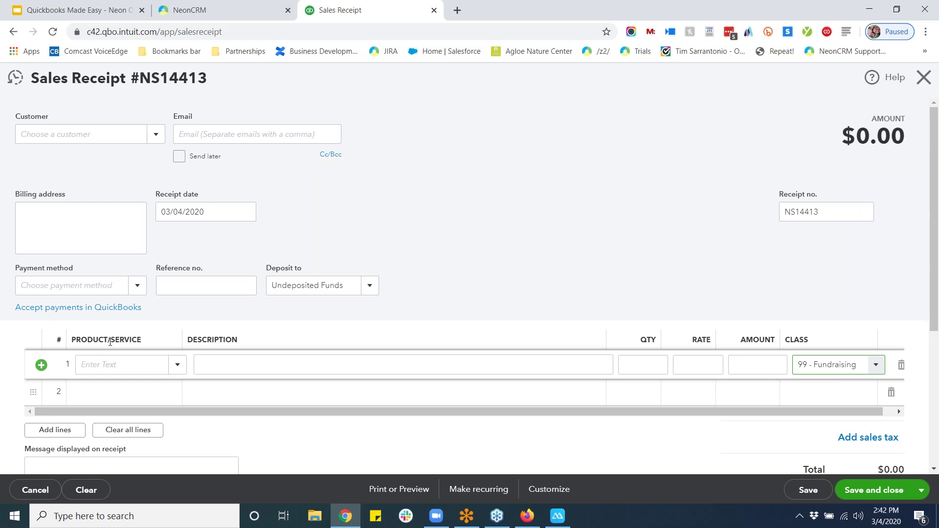
- Set the product/service of the sales receipt's first line to H4H Sponsorships
{"action": "left_click", "coordinate": [178, 367]}
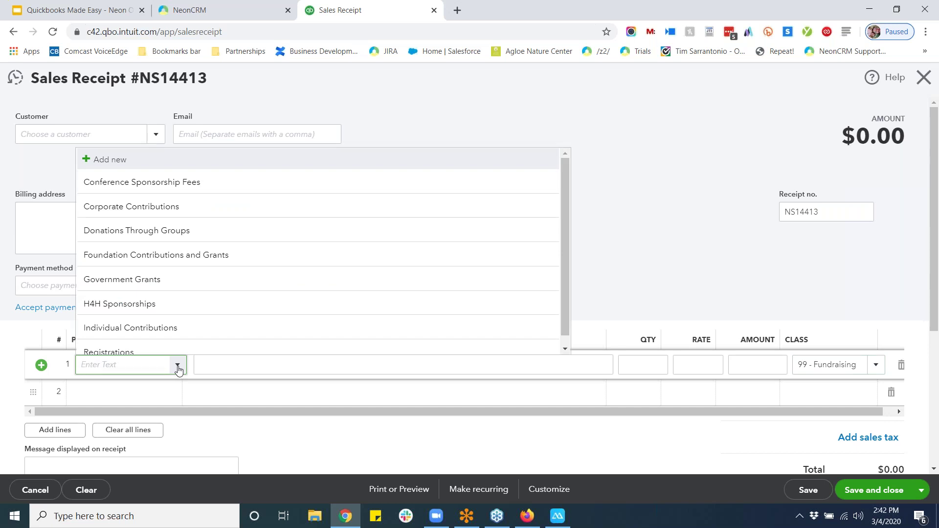
{"action": "scroll", "coordinate": [364, 258], "scroll_direction": "down", "scroll_amount": 1}
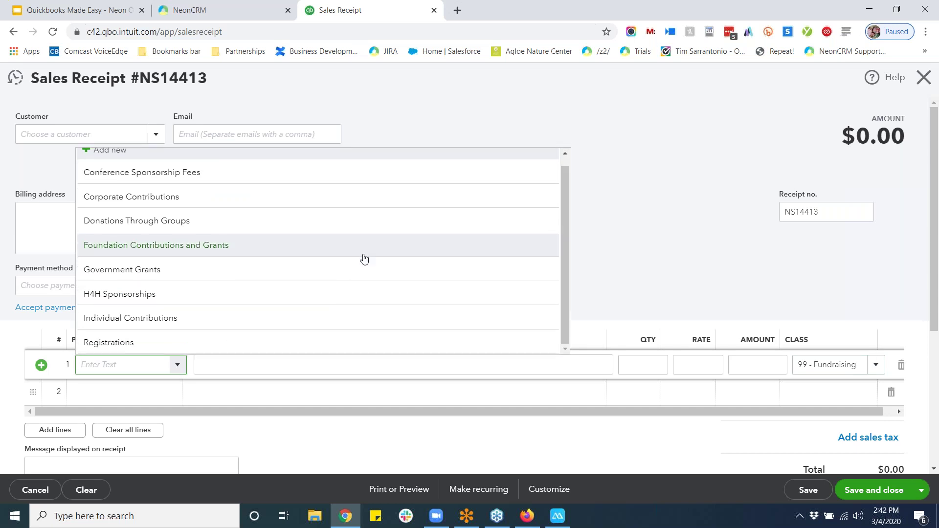
{"action": "scroll", "coordinate": [364, 258], "scroll_direction": "up", "scroll_amount": 1}
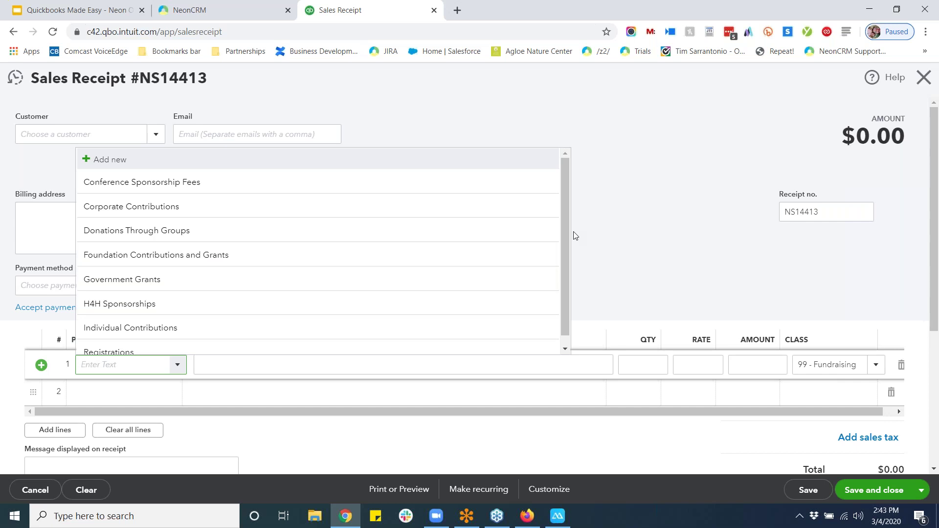
{"action": "left_click", "coordinate": [259, 311]}
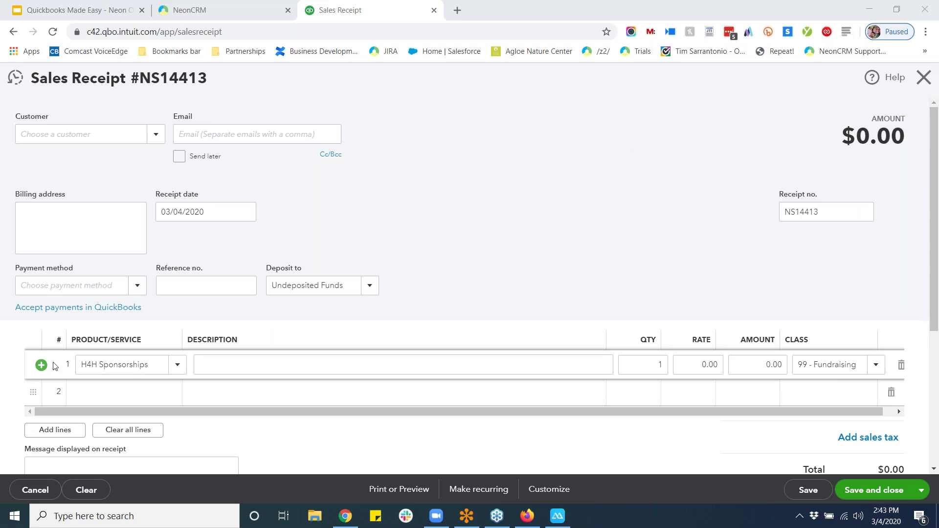
- Leave the sales receipt without saving it and open the Products and Services list down to H4H Sponsorships
{"action": "left_click", "coordinate": [924, 77]}
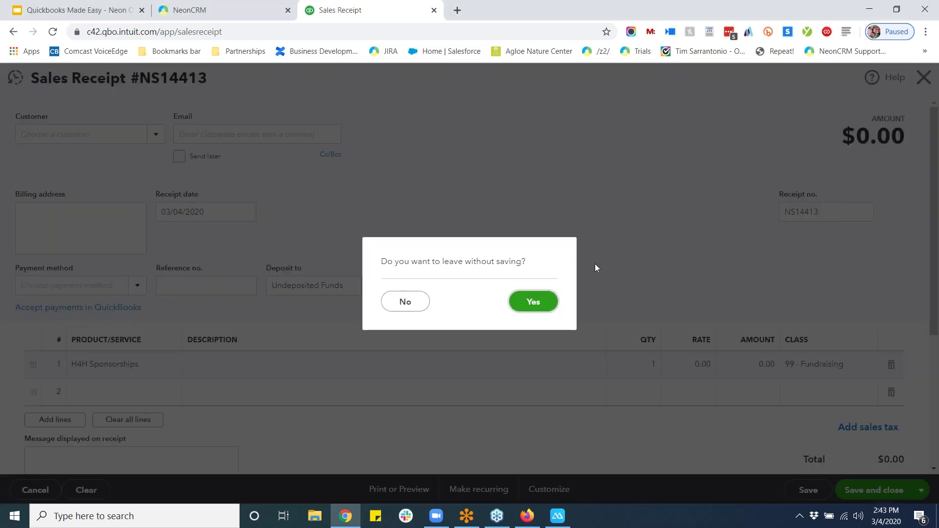
{"action": "left_click", "coordinate": [549, 310]}
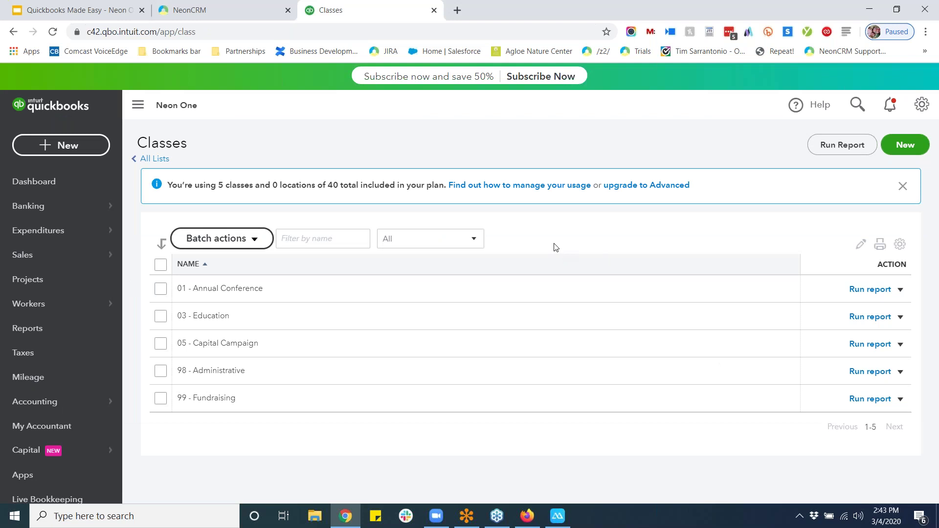
{"action": "left_click", "coordinate": [922, 105]}
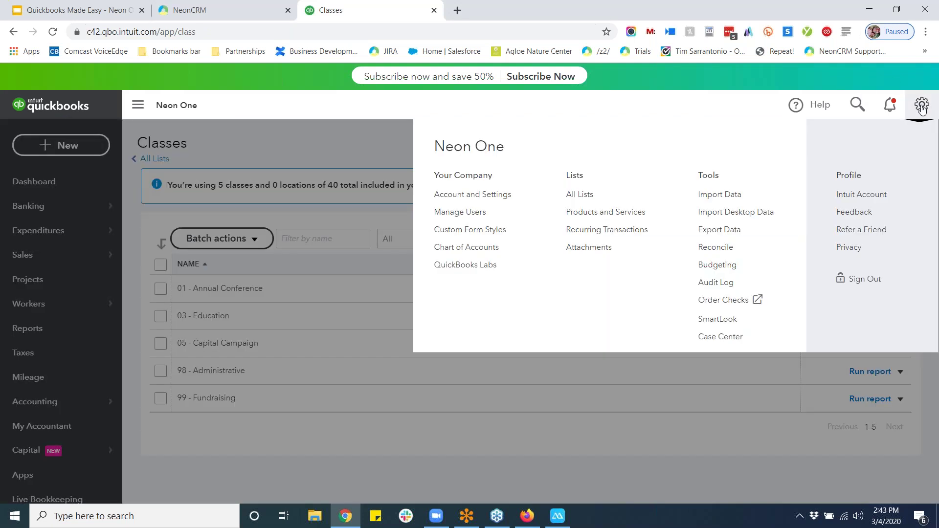
{"action": "left_click", "coordinate": [603, 213]}
{"action": "scroll", "coordinate": [74, 350], "scroll_direction": "down", "scroll_amount": 1}
{"action": "scroll", "coordinate": [258, 306], "scroll_direction": "down", "scroll_amount": 6}
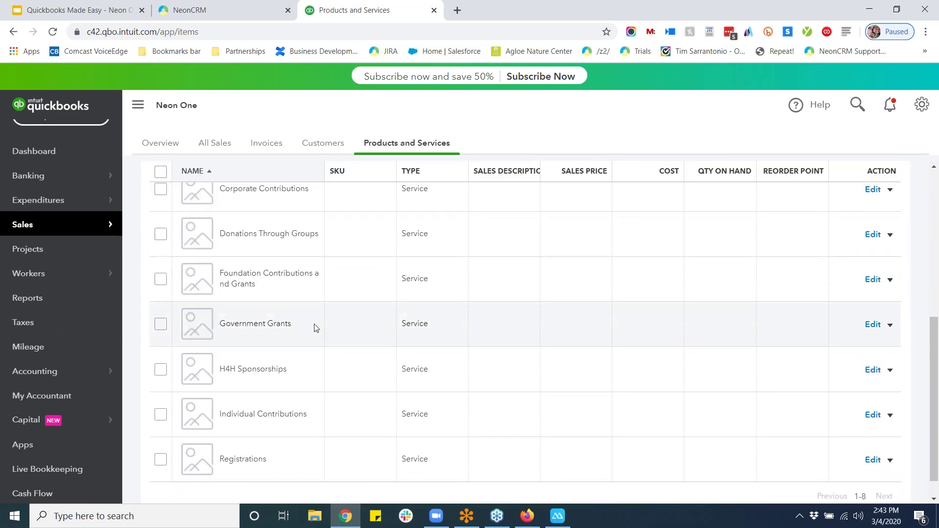
- Review the class and income account settings of the H4H Sponsorships service, and close its details without saving
{"action": "left_click", "coordinate": [874, 371]}
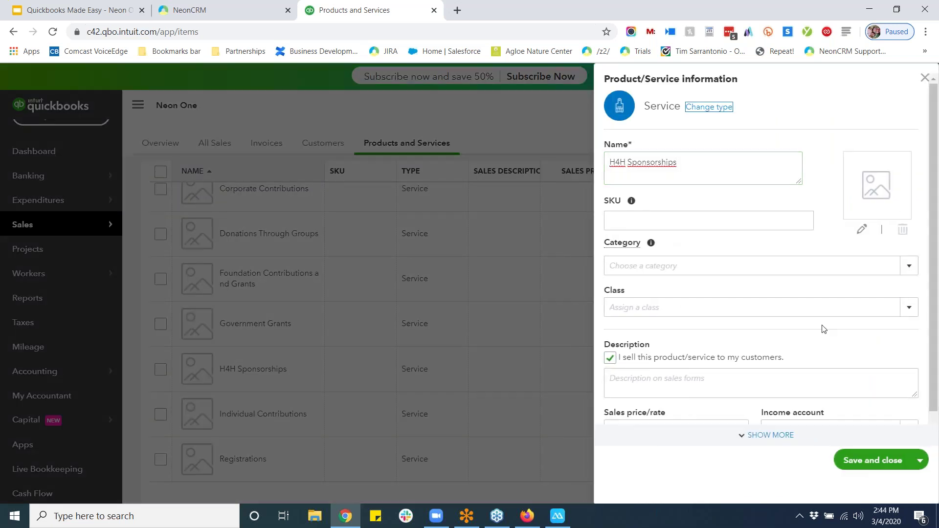
{"action": "scroll", "coordinate": [823, 329], "scroll_direction": "down", "scroll_amount": 1}
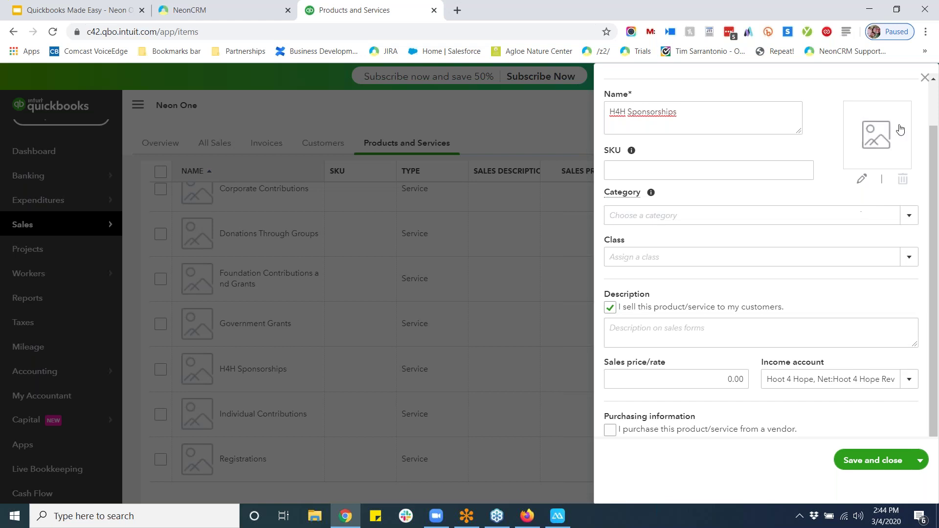
{"action": "left_click", "coordinate": [925, 78]}
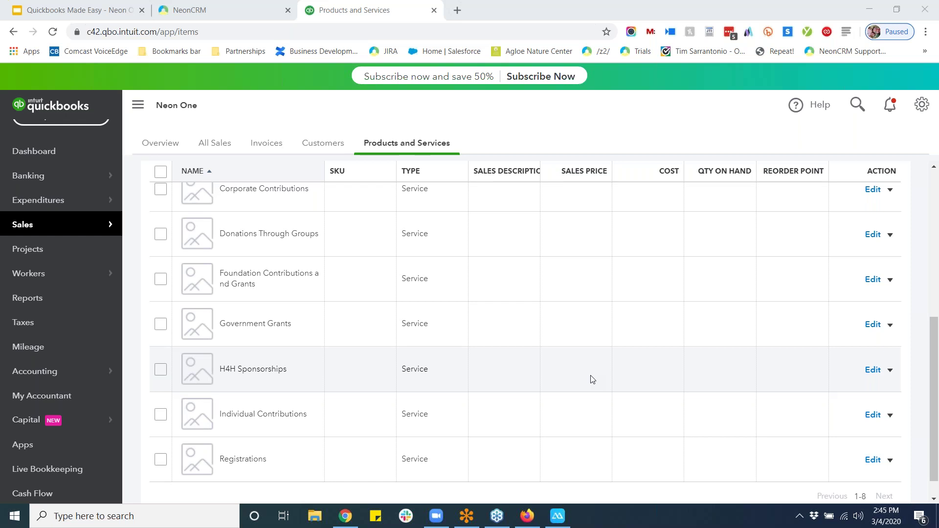
- Switch to NeonCRM and view the fundraising campaigns as a hierarchy, pointing out Foundation Contributions and Grants
{"action": "left_click", "coordinate": [218, 11]}
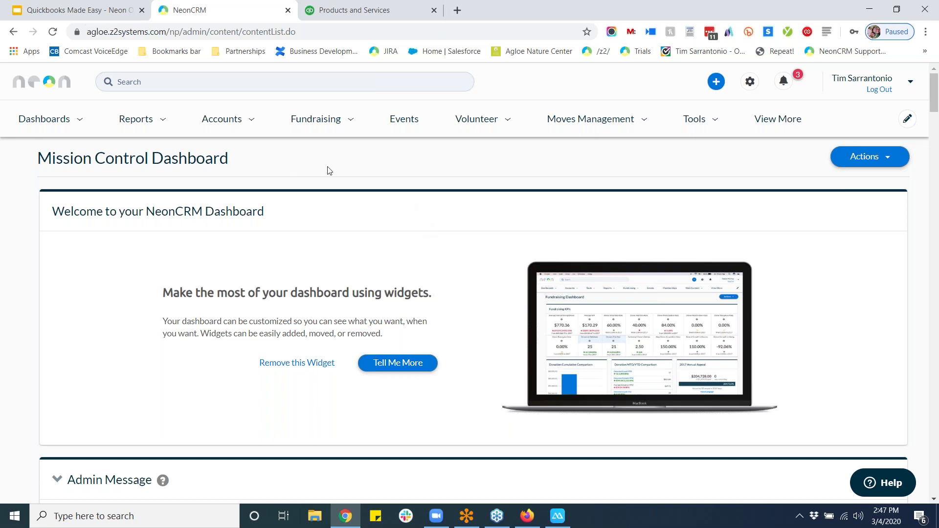
{"action": "left_click", "coordinate": [317, 120]}
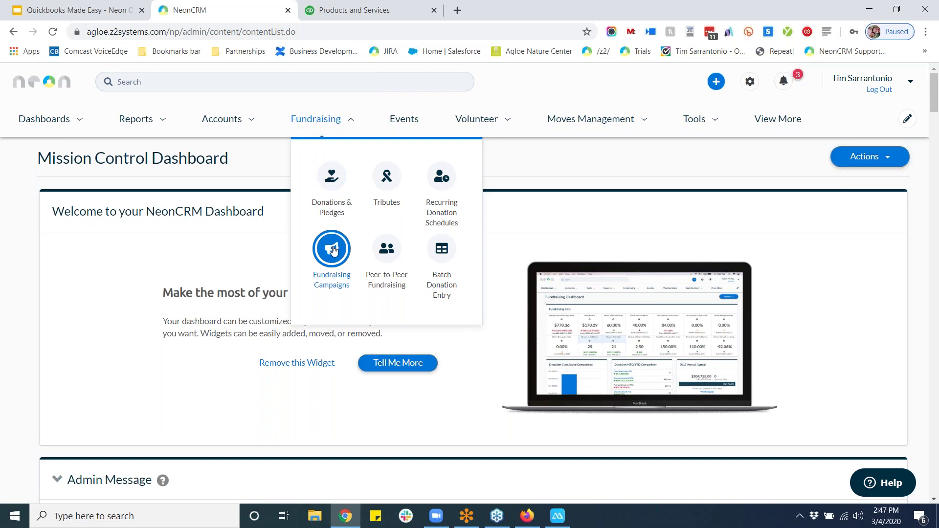
{"action": "left_click", "coordinate": [333, 251]}
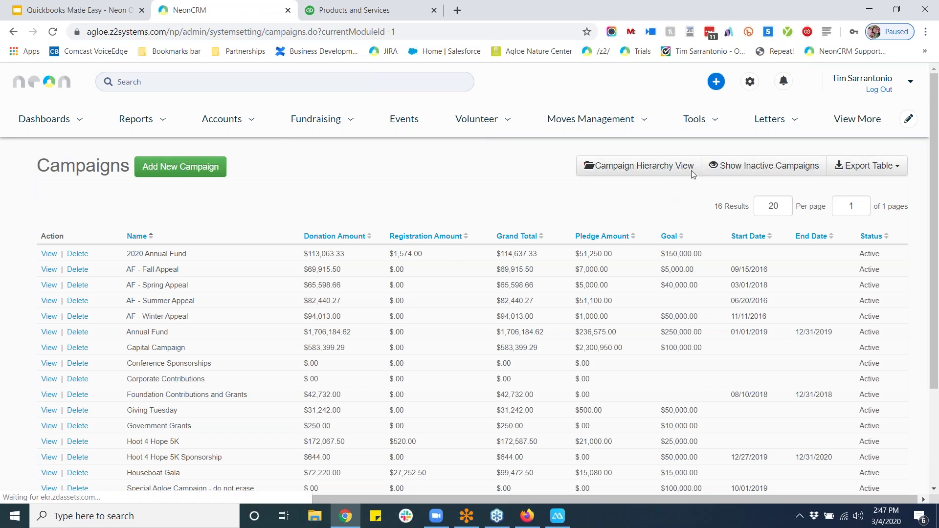
{"action": "left_click", "coordinate": [638, 165]}
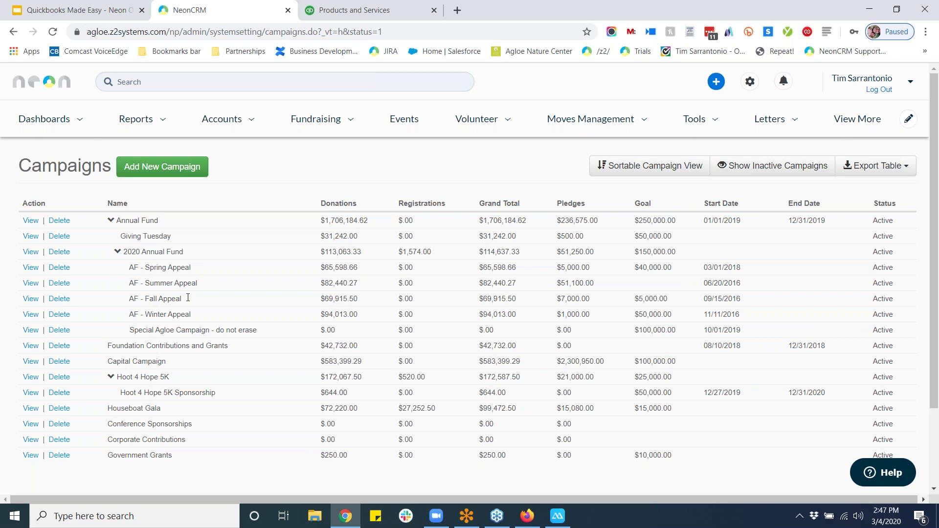
{"action": "left_click_drag", "start_coordinate": [112, 345], "coordinate": [186, 348]}
{"action": "left_click", "coordinate": [250, 354]}
- Start a new campaign named Super Awesome Appeal and look through its fund choices
{"action": "left_click", "coordinate": [167, 171]}
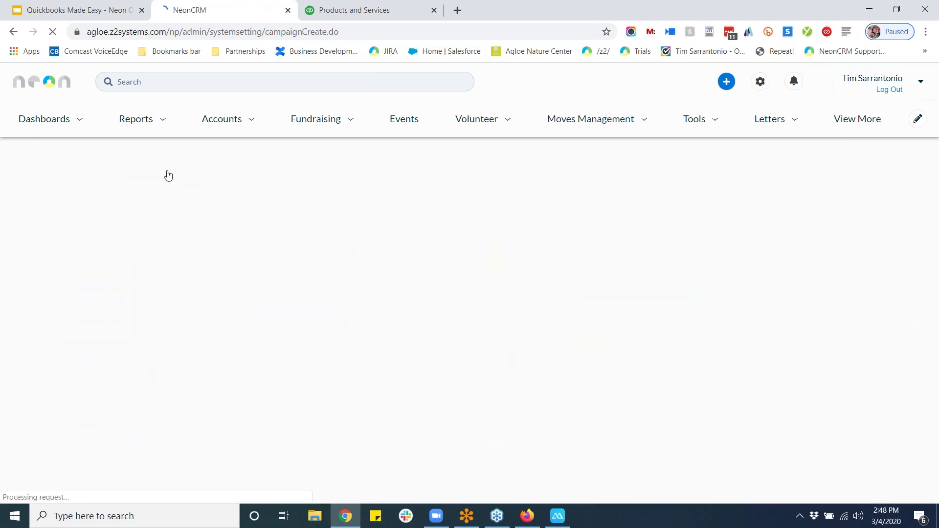
{"action": "left_click", "coordinate": [192, 205]}
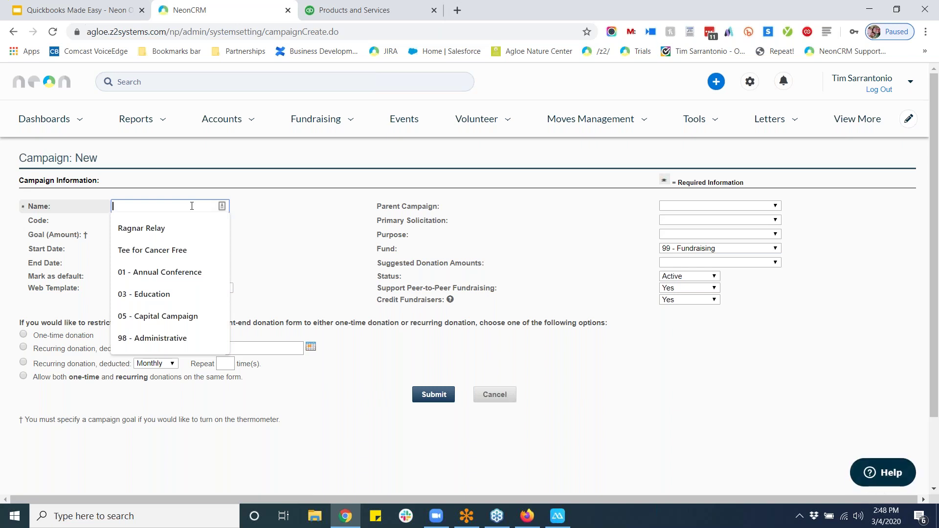
{"action": "type", "text": "S"}
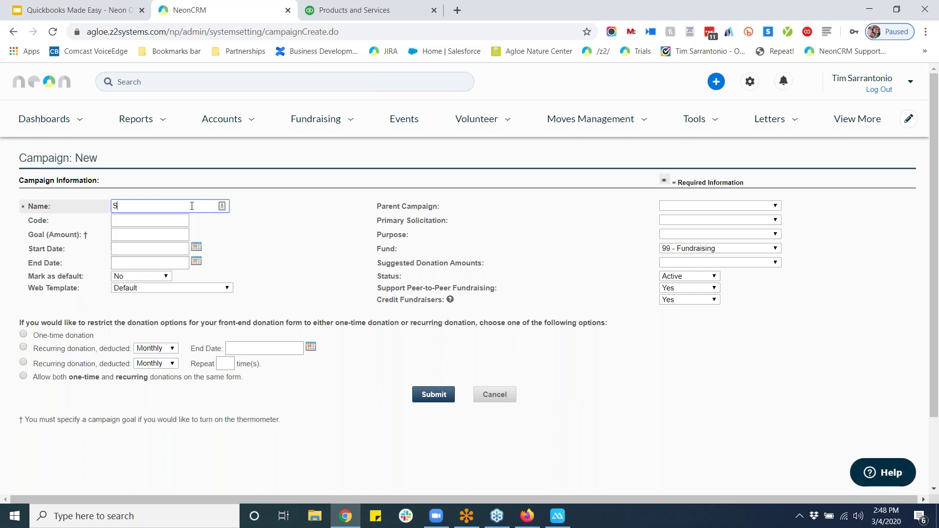
{"action": "type", "text": "uper Awesome Appeal"}
{"action": "left_click", "coordinate": [733, 249]}
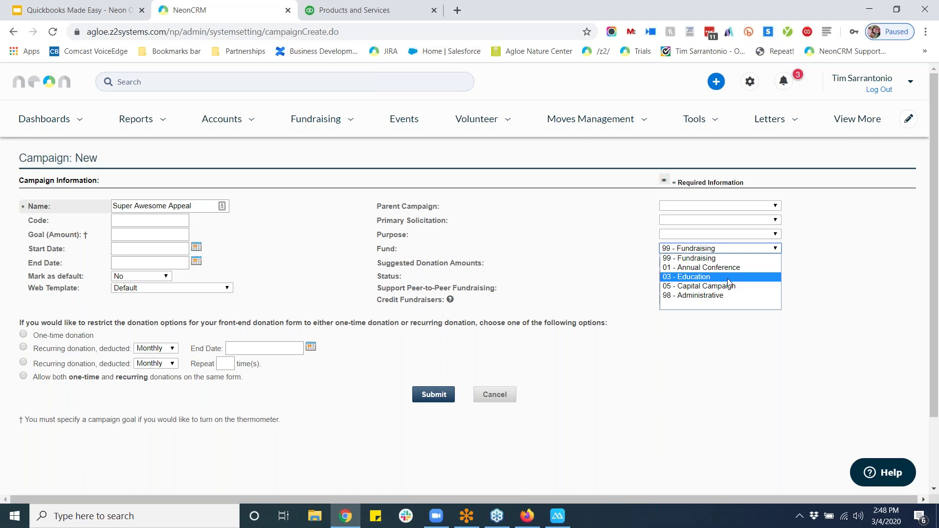
{"action": "left_click", "coordinate": [600, 263]}
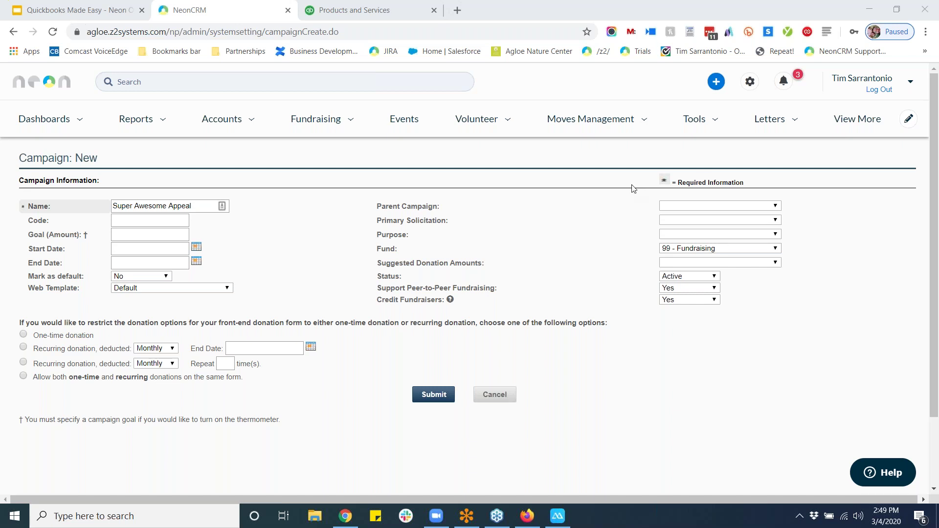
- Open the QuickBooks integration from the global settings and show its donation mapping
{"action": "left_click", "coordinate": [748, 82]}
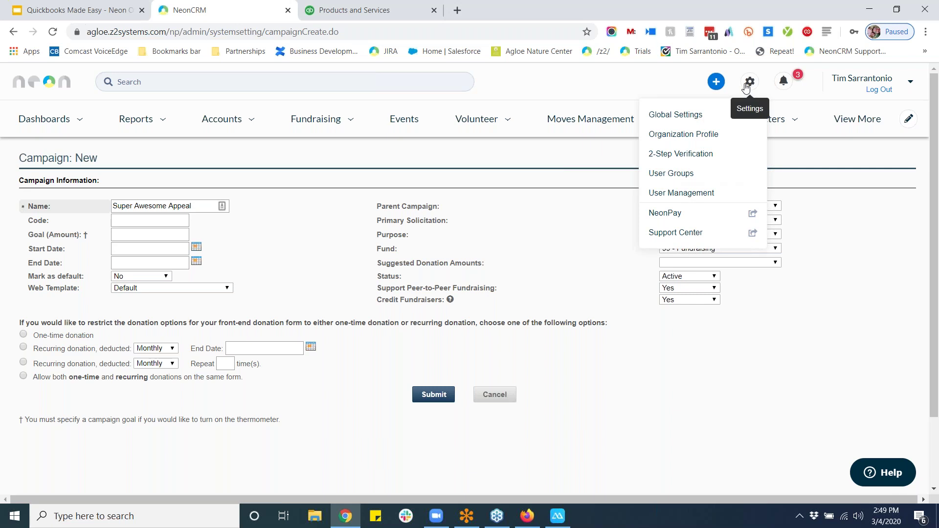
{"action": "left_click", "coordinate": [692, 115]}
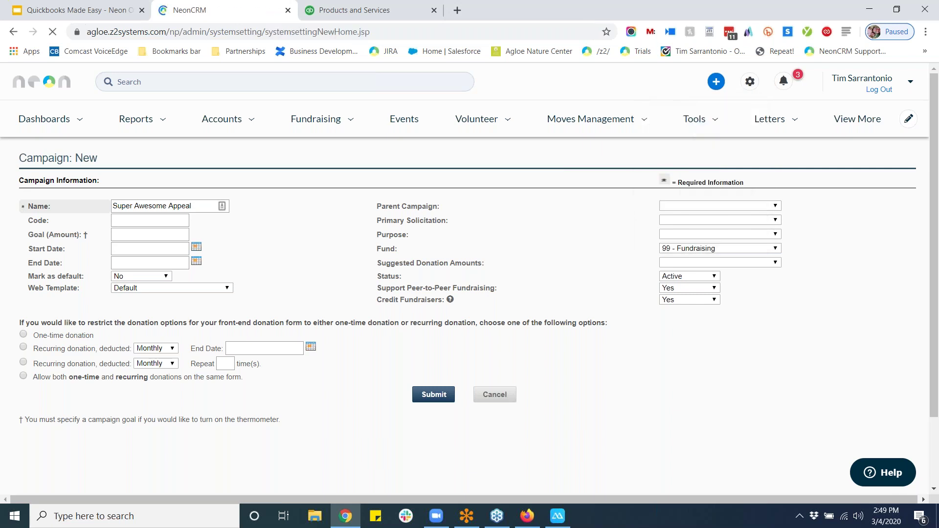
{"action": "scroll", "coordinate": [677, 298], "scroll_direction": "down", "scroll_amount": 5}
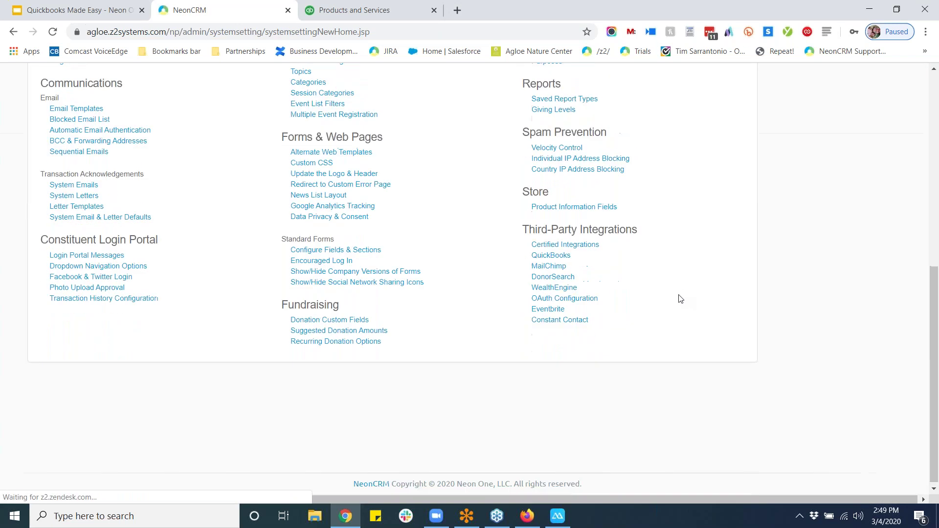
{"action": "left_click", "coordinate": [558, 257]}
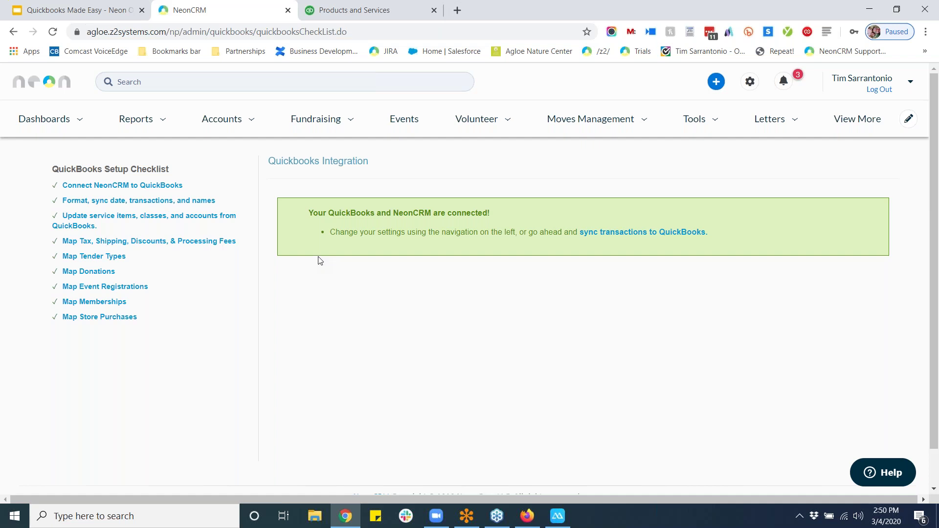
{"action": "left_click", "coordinate": [103, 272]}
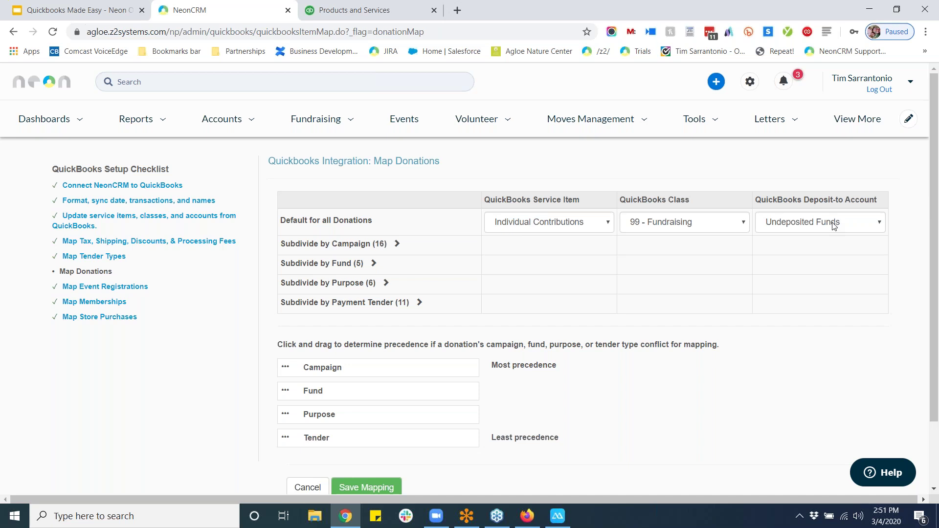
- Expand the donation mapping by campaign and check the class choices for Capital Campaign, keeping 05 - Capital Campaign
{"action": "left_click", "coordinate": [398, 245]}
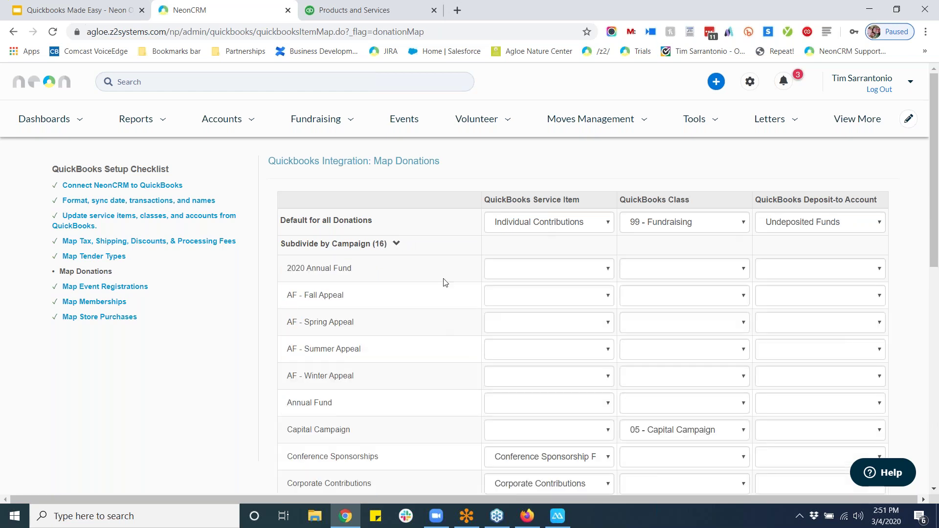
{"action": "scroll", "coordinate": [355, 257], "scroll_direction": "down", "scroll_amount": 3}
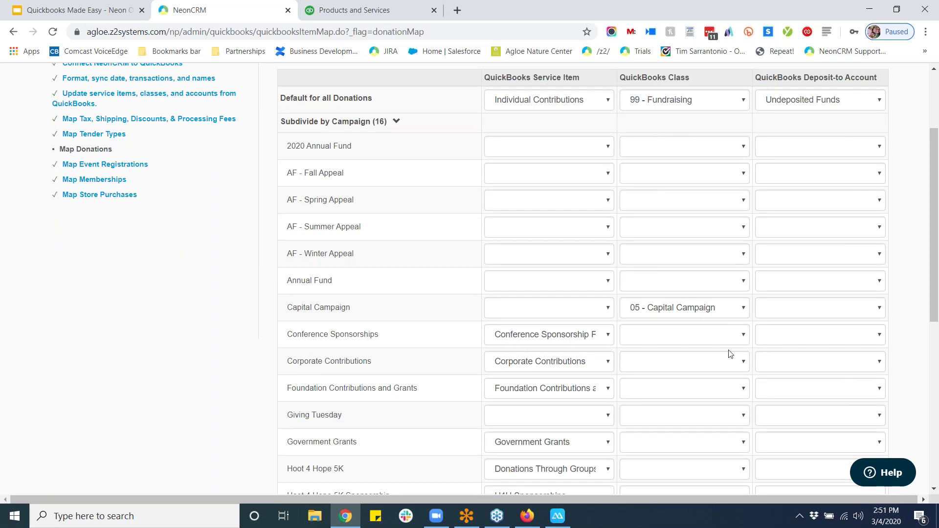
{"action": "left_click", "coordinate": [712, 310]}
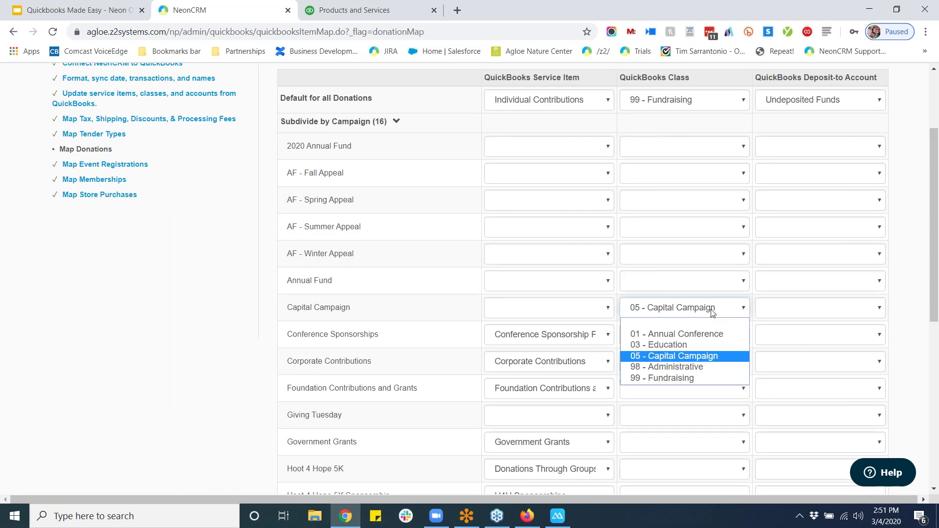
{"action": "left_click", "coordinate": [700, 353]}
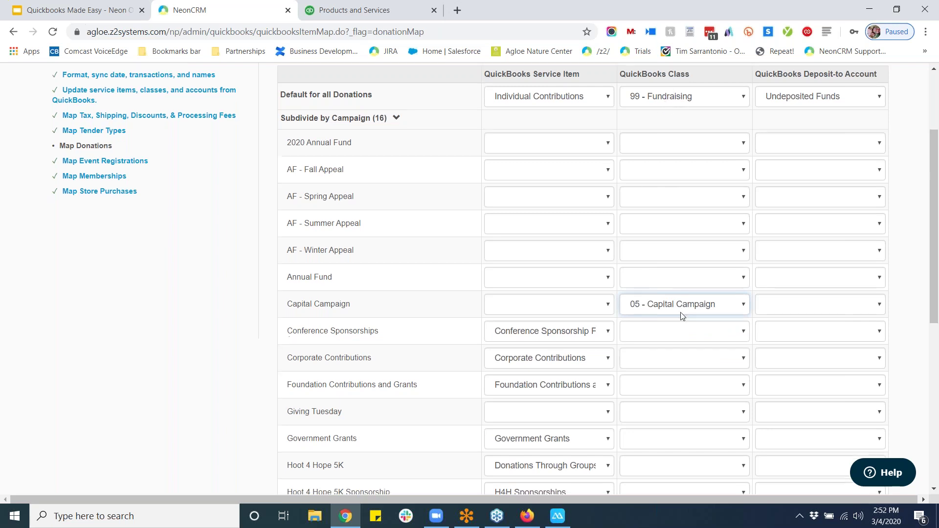
{"action": "scroll", "coordinate": [681, 315], "scroll_direction": "down", "scroll_amount": 1}
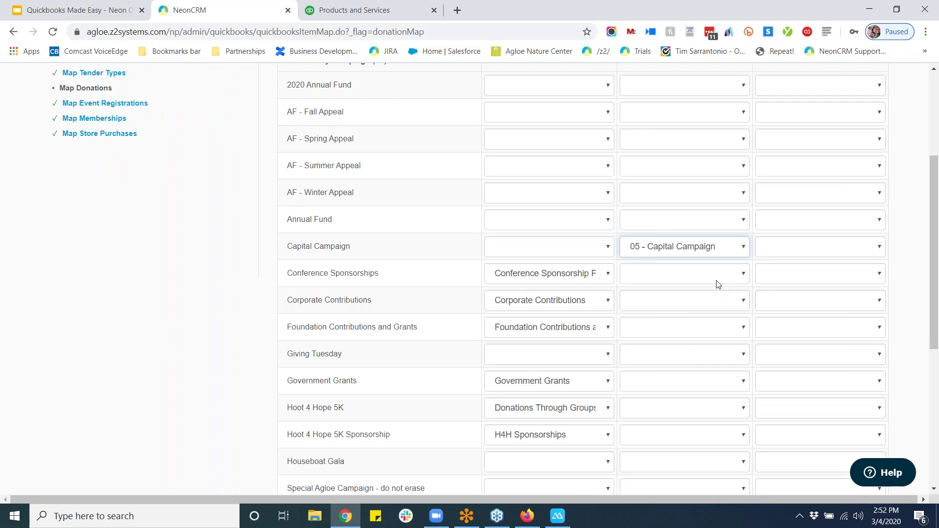
{"action": "scroll", "coordinate": [718, 284], "scroll_direction": "up", "scroll_amount": 2}
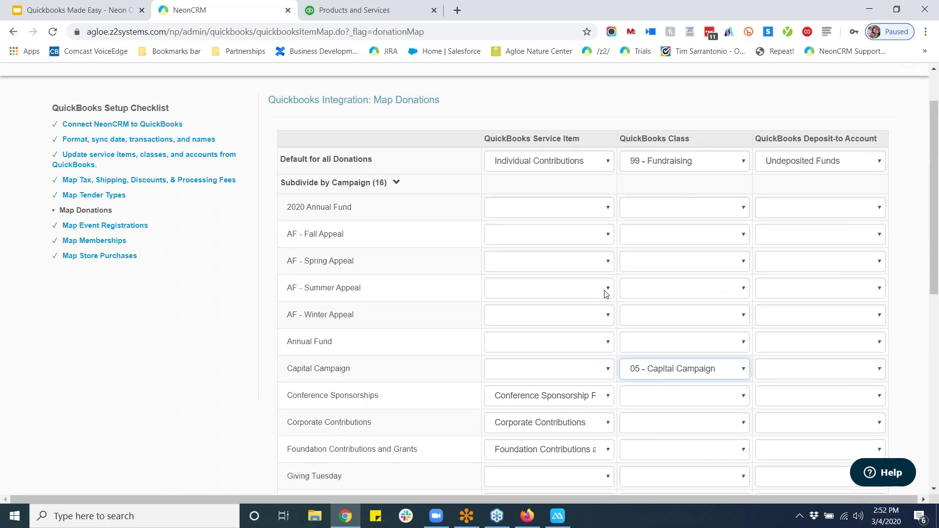
{"action": "scroll", "coordinate": [606, 293], "scroll_direction": "down", "scroll_amount": 2}
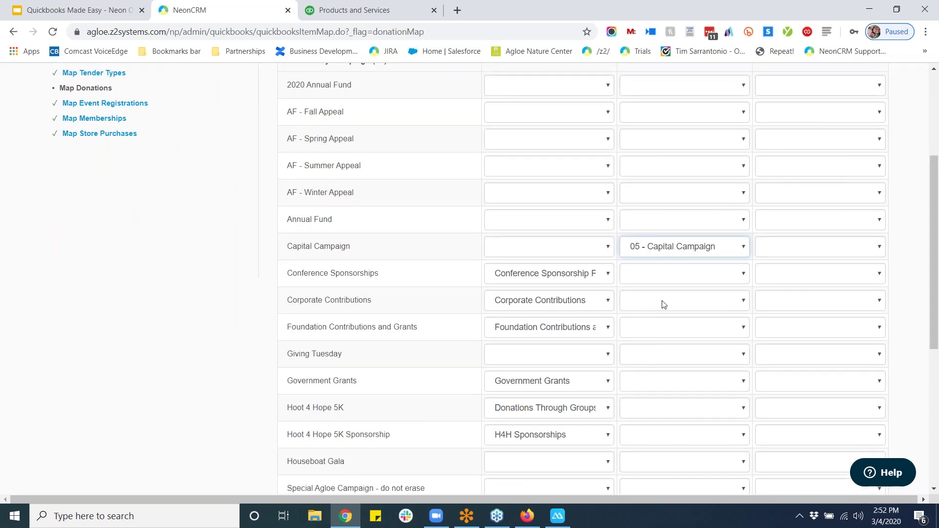
- Check the service item choices for Foundation Contributions and Grants, and the service item and class choices for Hoot 4 Hope 5K, without changing them
{"action": "left_click", "coordinate": [578, 335]}
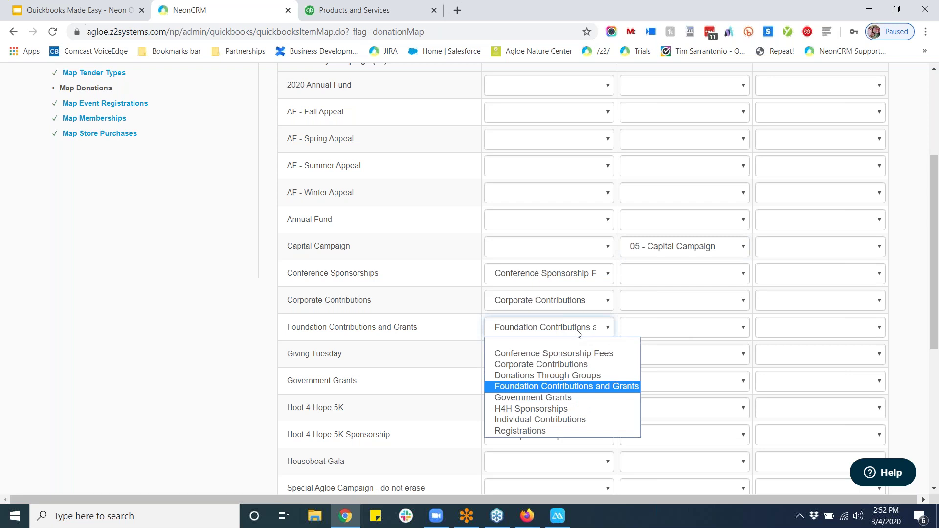
{"action": "left_click", "coordinate": [172, 309]}
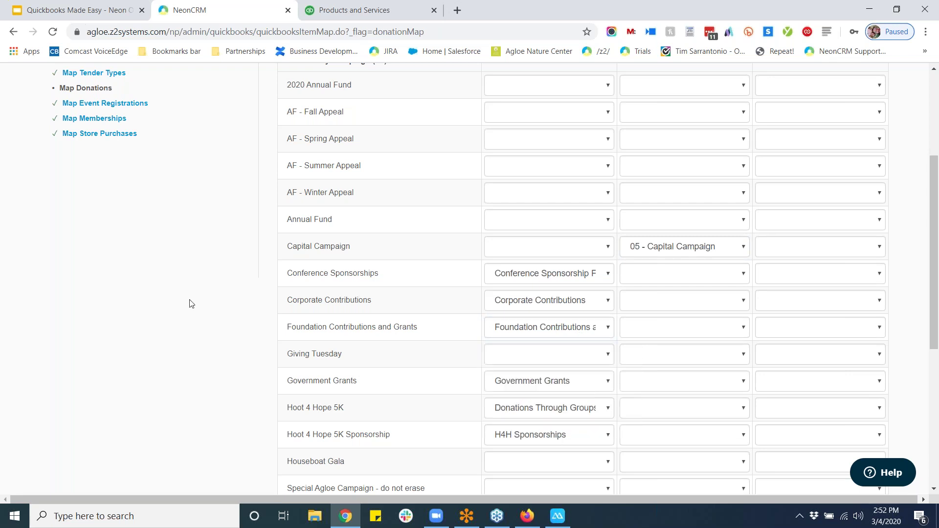
{"action": "scroll", "coordinate": [195, 296], "scroll_direction": "down", "scroll_amount": 1}
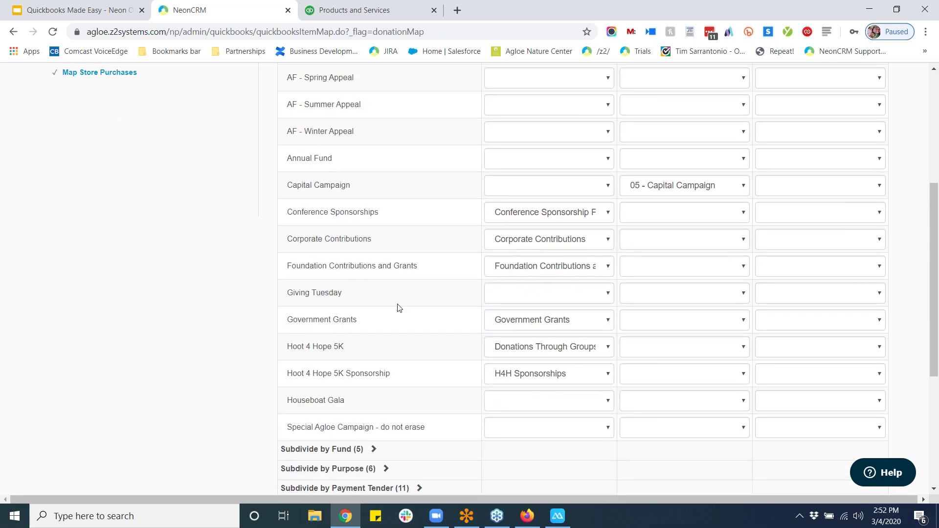
{"action": "scroll", "coordinate": [415, 291], "scroll_direction": "down", "scroll_amount": 1}
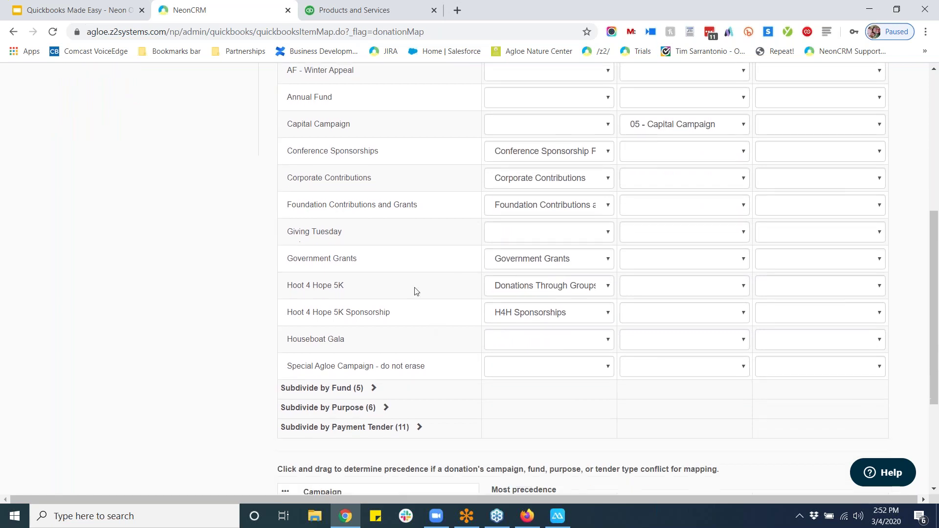
{"action": "left_click", "coordinate": [562, 292]}
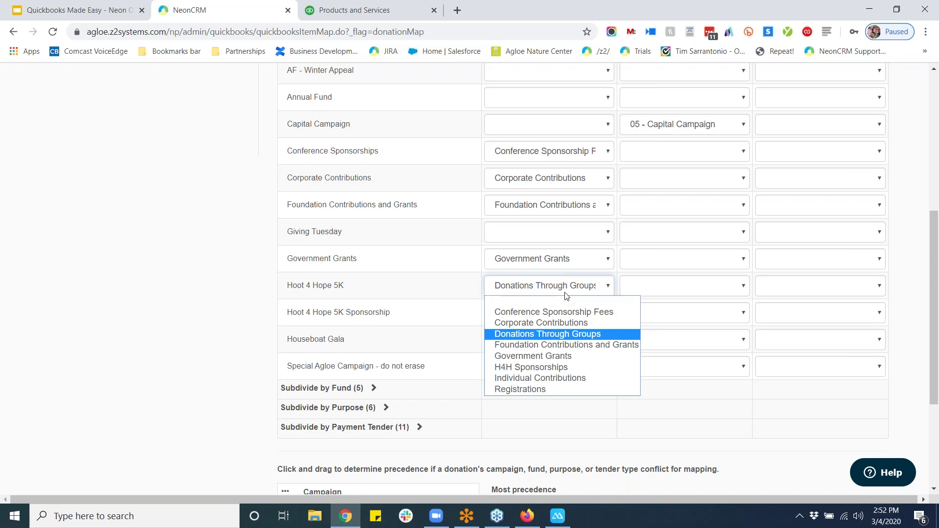
{"action": "left_click", "coordinate": [681, 289]}
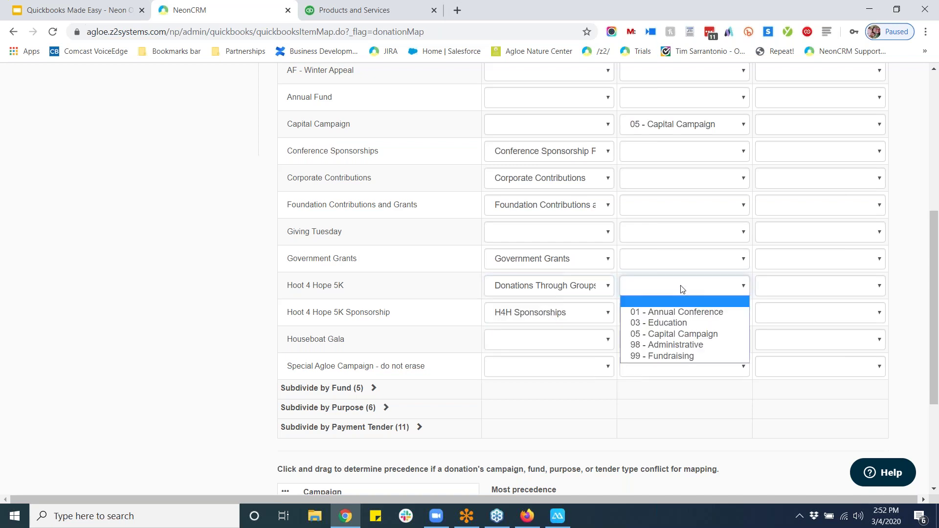
{"action": "left_click", "coordinate": [208, 298]}
{"action": "scroll", "coordinate": [204, 288], "scroll_direction": "down", "scroll_amount": 1}
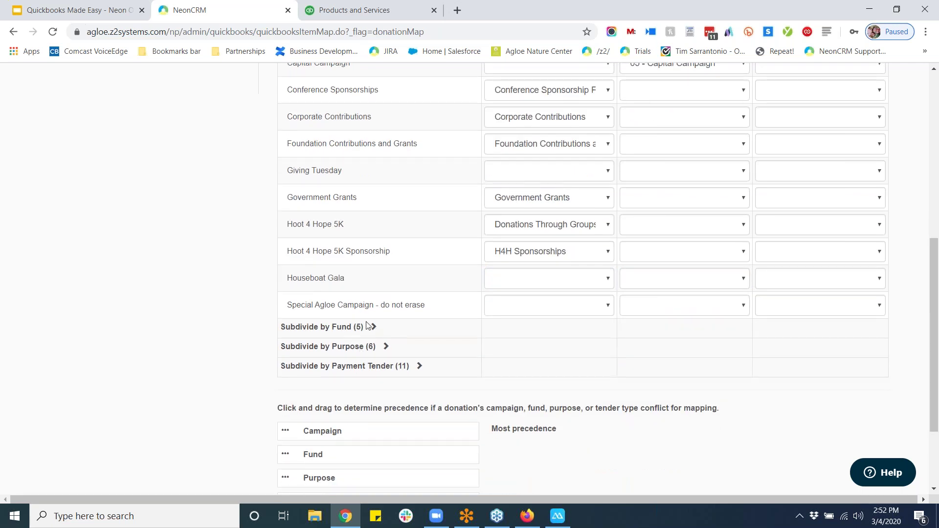
- Expand and collapse the donation mapping by fund, and review the campaign rows against the default for all donations
{"action": "left_click", "coordinate": [373, 327]}
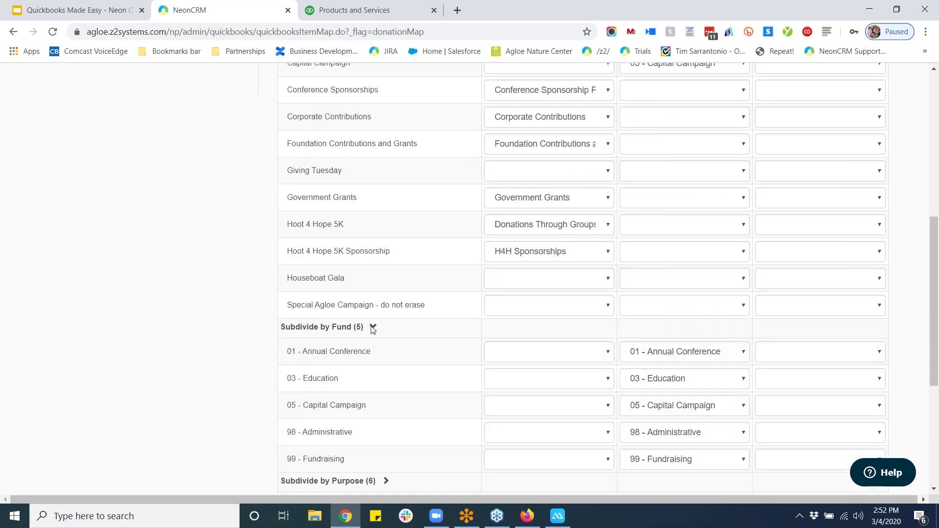
{"action": "left_click", "coordinate": [373, 328]}
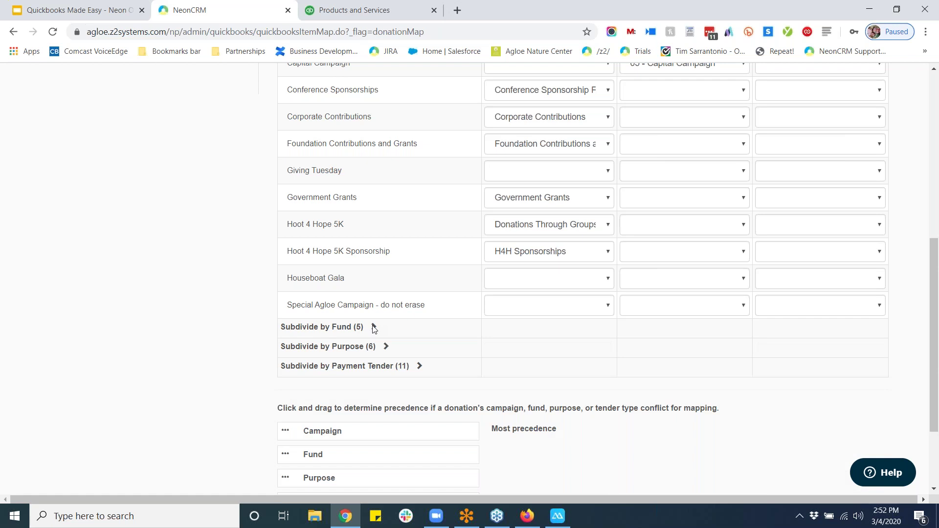
{"action": "scroll", "coordinate": [390, 291], "scroll_direction": "up", "scroll_amount": 4}
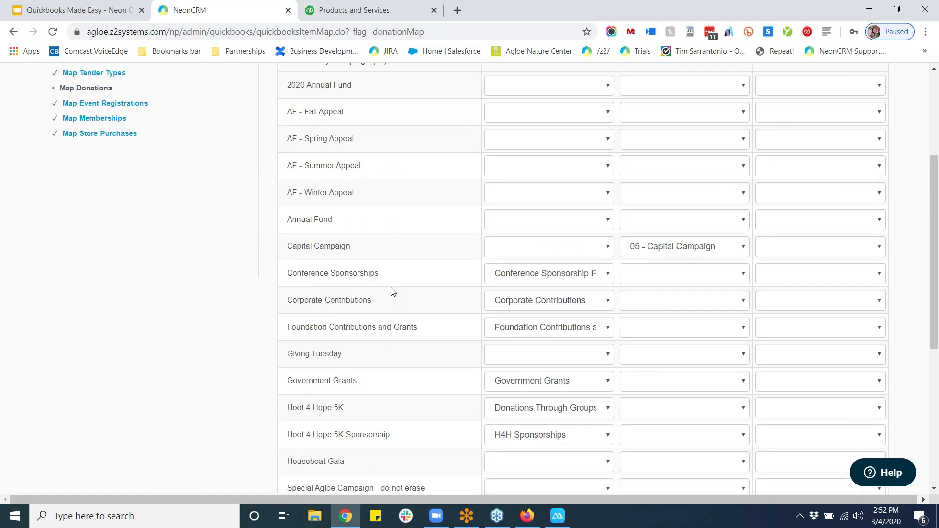
{"action": "scroll", "coordinate": [392, 292], "scroll_direction": "up", "scroll_amount": 1}
{"action": "scroll", "coordinate": [391, 292], "scroll_direction": "up", "scroll_amount": 2}
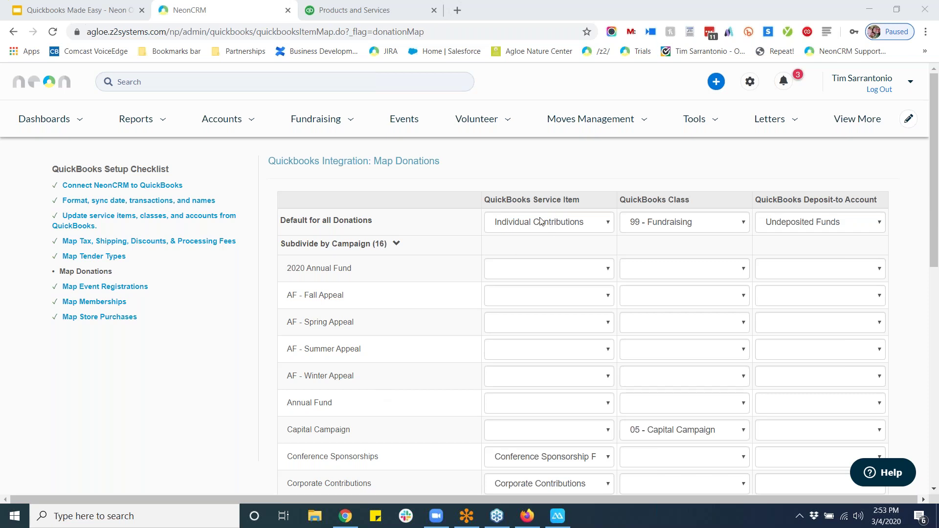
- Map the AF - Fall, Spring, Summer and Winter Appeal campaigns to the Individual Contributions service item
{"action": "left_click", "coordinate": [521, 265]}
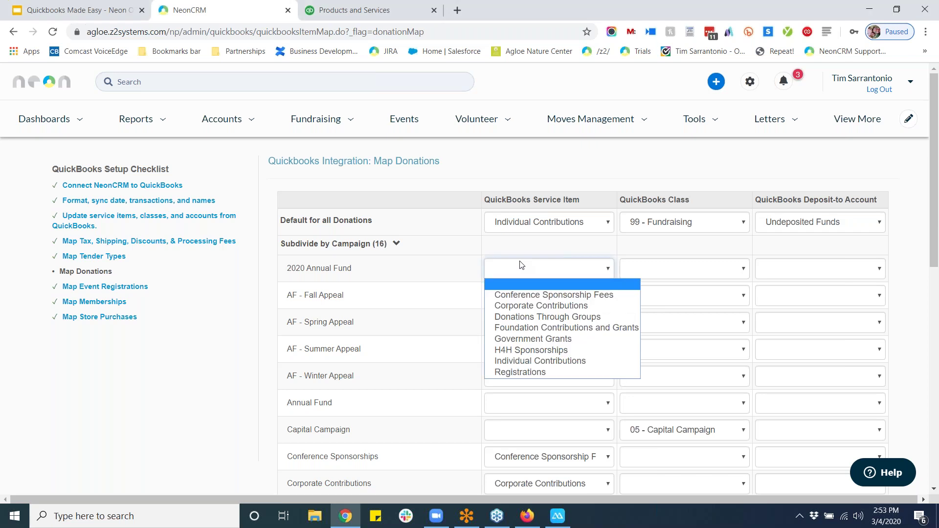
{"action": "left_click", "coordinate": [433, 302]}
{"action": "right_click", "coordinate": [425, 288]}
{"action": "left_click", "coordinate": [420, 296]}
{"action": "left_click", "coordinate": [569, 302]}
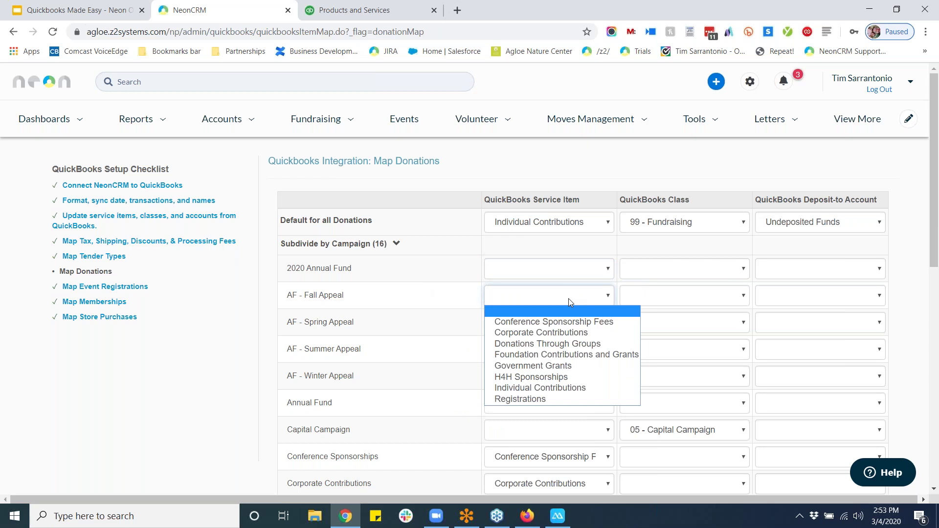
{"action": "left_click", "coordinate": [570, 389]}
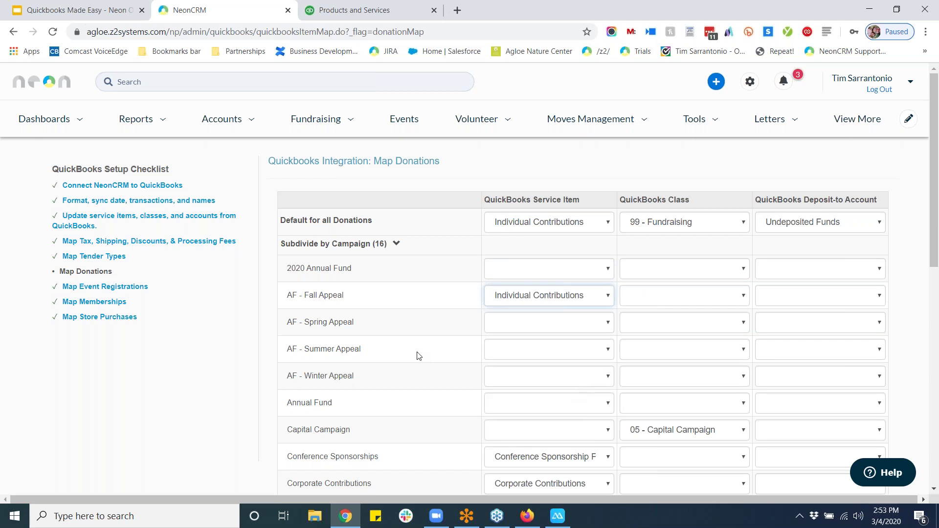
{"action": "left_click", "coordinate": [527, 324]}
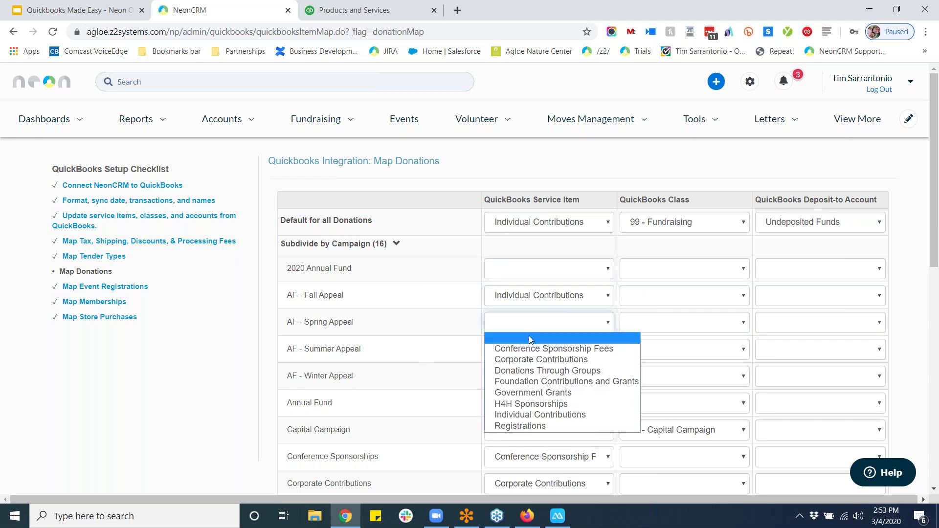
{"action": "left_click", "coordinate": [535, 410]}
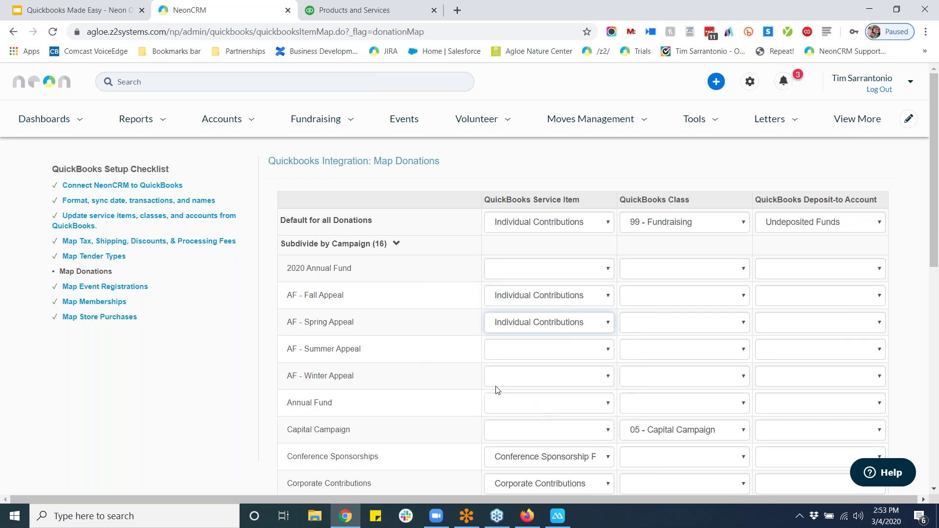
{"action": "left_click", "coordinate": [584, 348]}
{"action": "left_click", "coordinate": [568, 443]}
{"action": "left_click", "coordinate": [556, 376]}
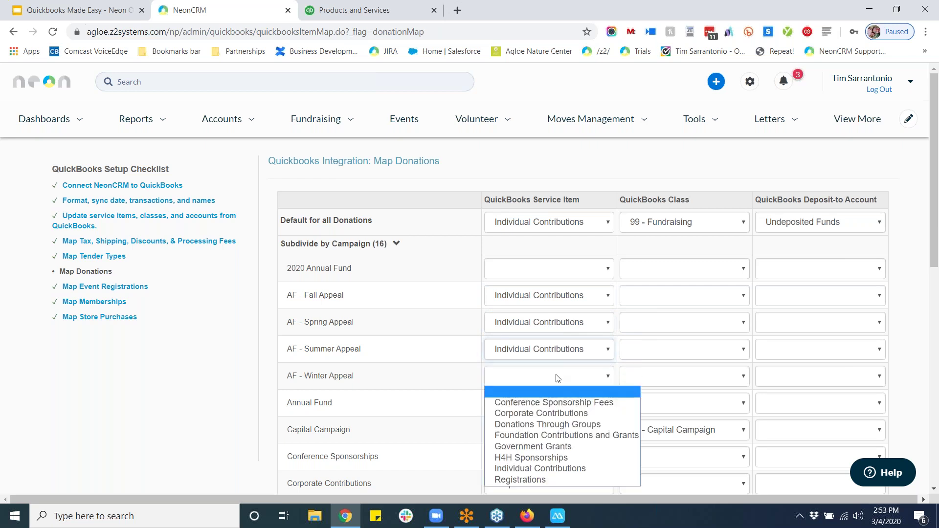
{"action": "left_click", "coordinate": [583, 468]}
- Expand the donation mapping by fund and examine the class assigned to each fund
{"action": "scroll", "coordinate": [383, 329], "scroll_direction": "down", "scroll_amount": 3}
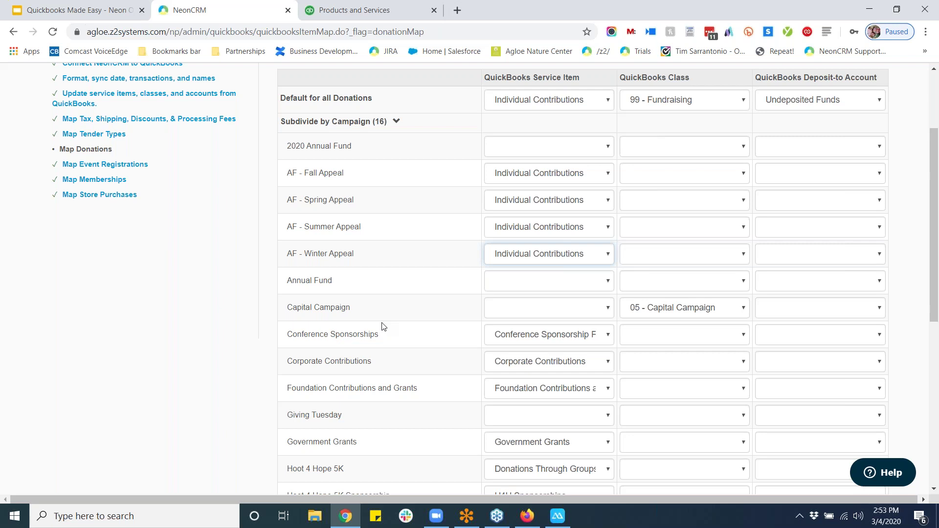
{"action": "scroll", "coordinate": [382, 327], "scroll_direction": "down", "scroll_amount": 6}
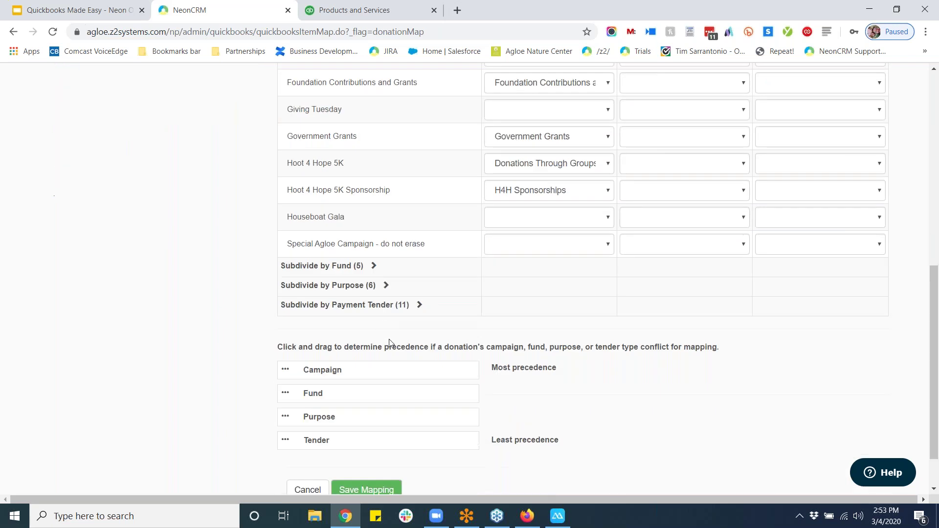
{"action": "left_click", "coordinate": [373, 266]}
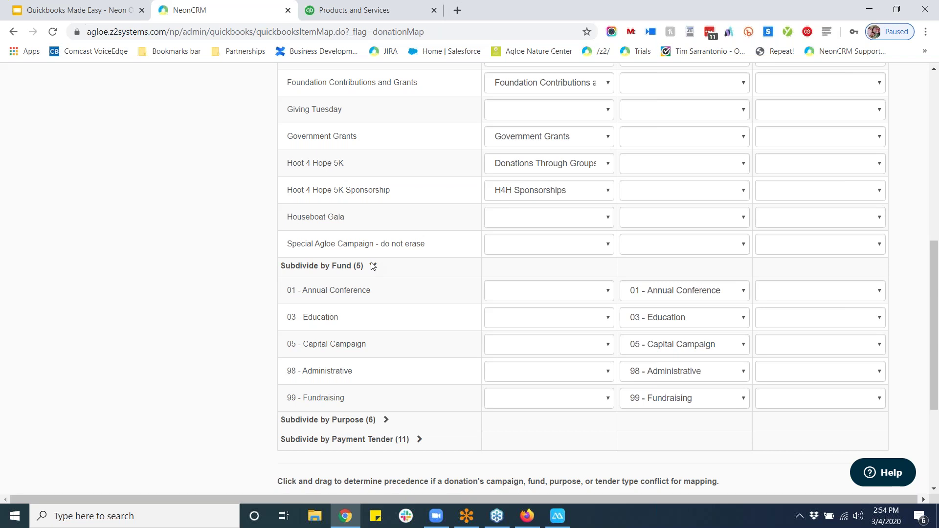
- Clear the service item for AF - Fall Appeal and recheck its choices, leaving it blank
{"action": "scroll", "coordinate": [373, 265], "scroll_direction": "up", "scroll_amount": 7}
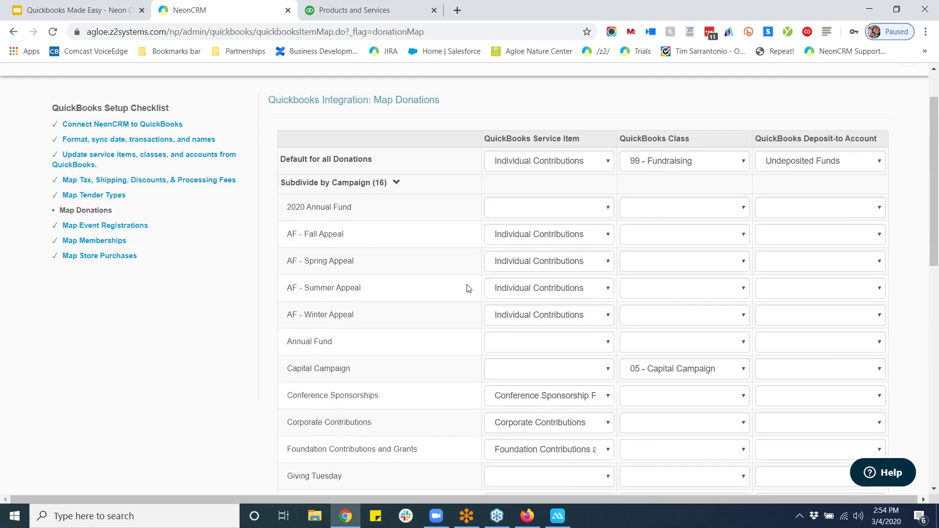
{"action": "left_click", "coordinate": [526, 239]}
{"action": "left_click", "coordinate": [533, 249]}
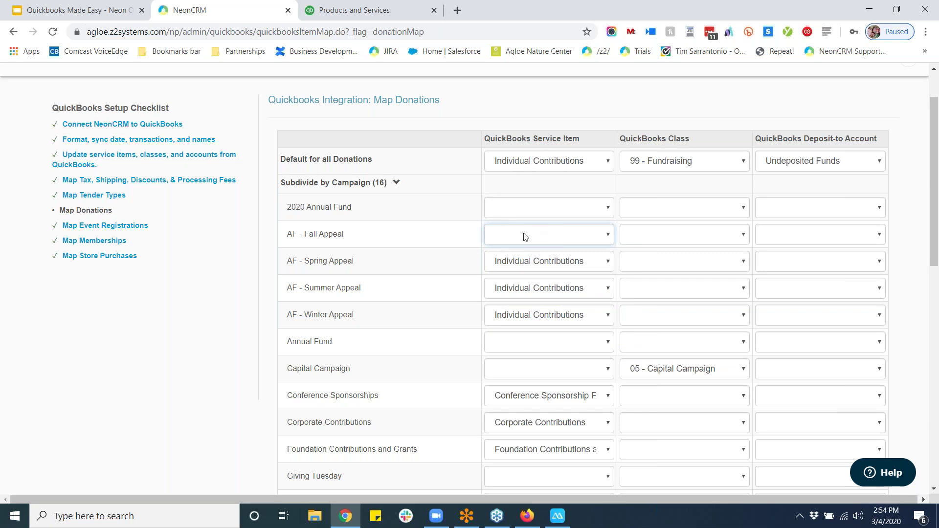
{"action": "left_click", "coordinate": [510, 240]}
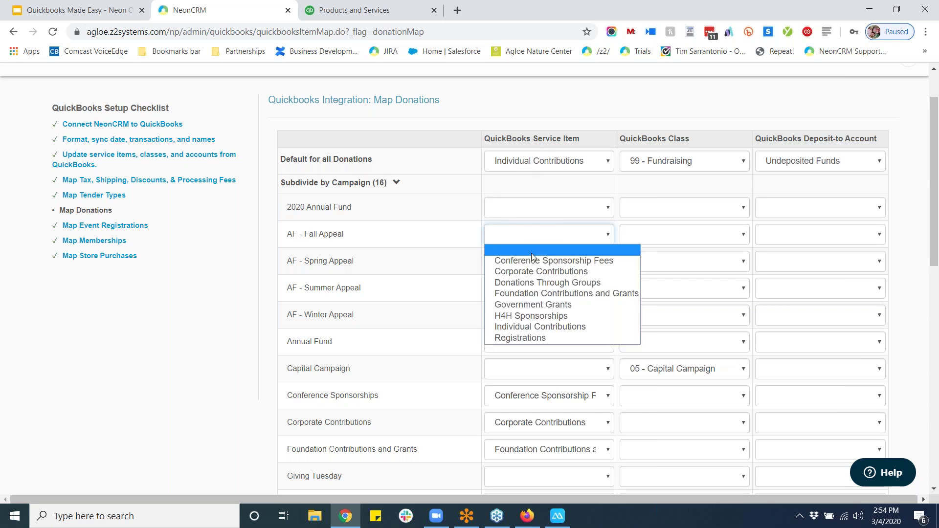
{"action": "left_click", "coordinate": [448, 212]}
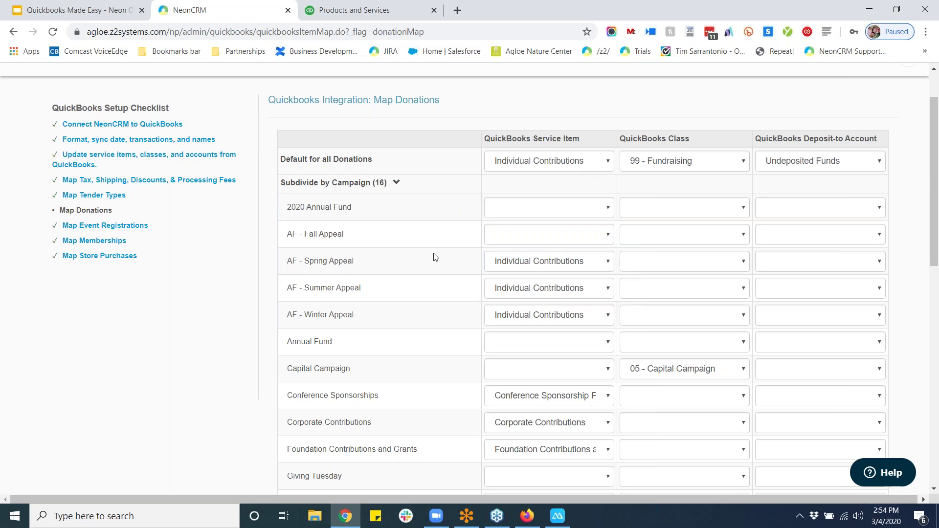
- Clear the class for the Capital Campaign row and compare the campaign rows with the classes mapped by fund
{"action": "scroll", "coordinate": [433, 255], "scroll_direction": "down", "scroll_amount": 2}
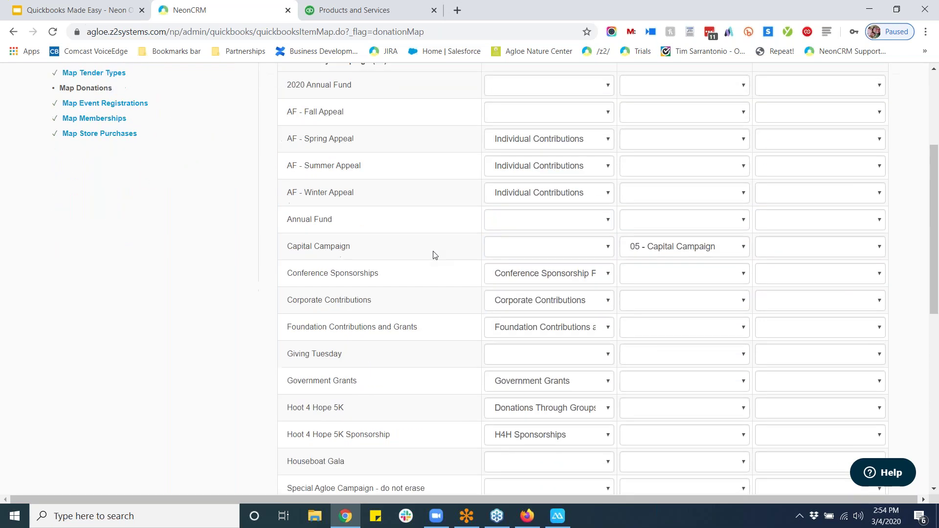
{"action": "scroll", "coordinate": [494, 323], "scroll_direction": "down", "scroll_amount": 5}
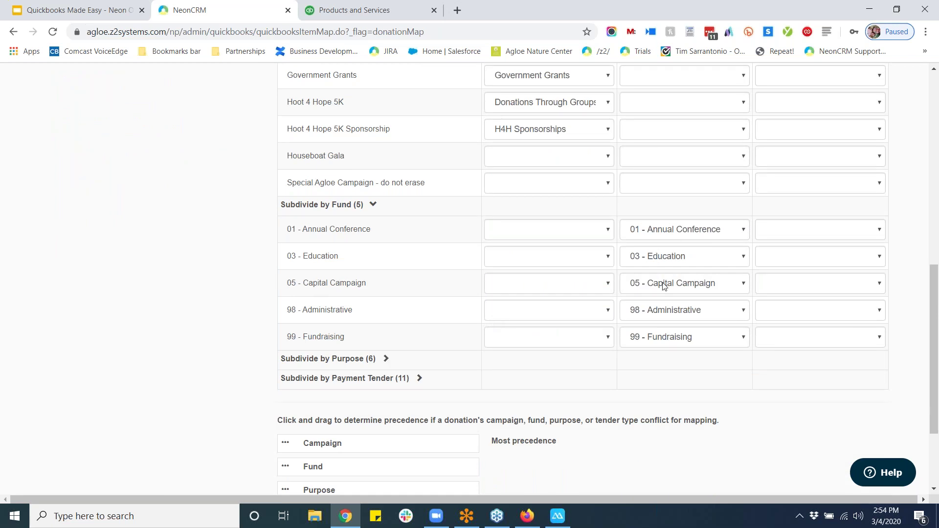
{"action": "scroll", "coordinate": [689, 308], "scroll_direction": "up", "scroll_amount": 1}
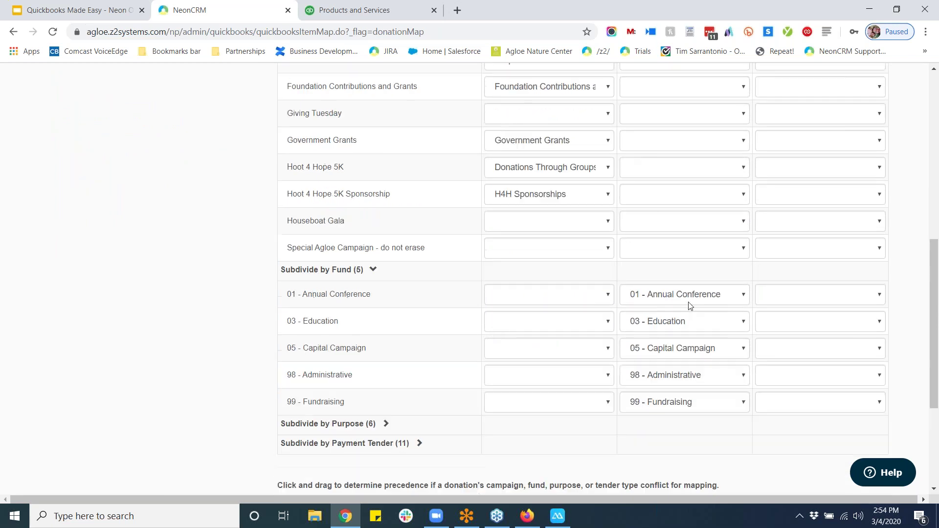
{"action": "scroll", "coordinate": [690, 306], "scroll_direction": "up", "scroll_amount": 3}
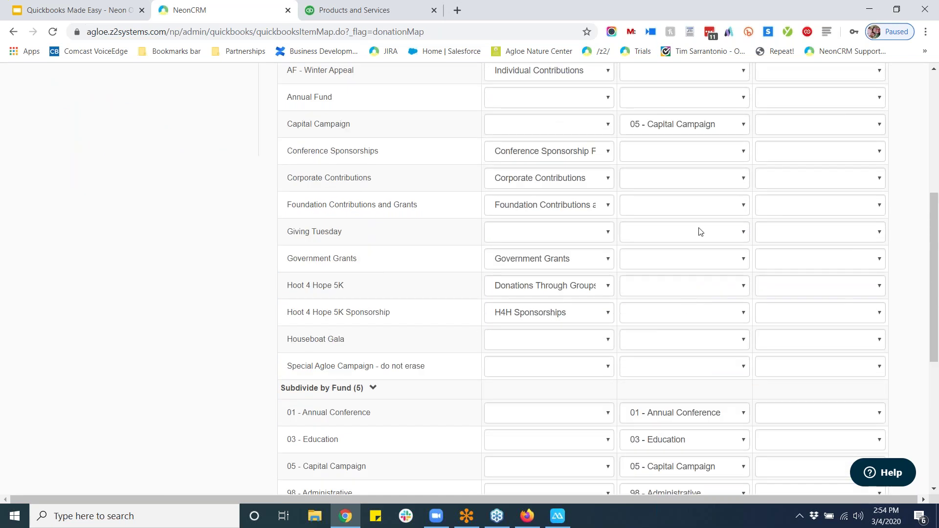
{"action": "left_click", "coordinate": [689, 125]}
{"action": "left_click", "coordinate": [682, 140]}
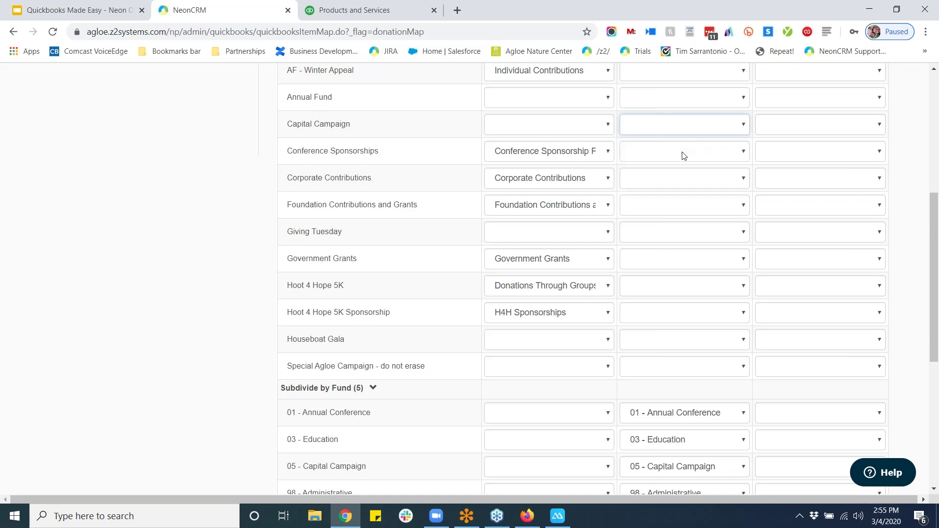
{"action": "scroll", "coordinate": [648, 398], "scroll_direction": "down", "scroll_amount": 2}
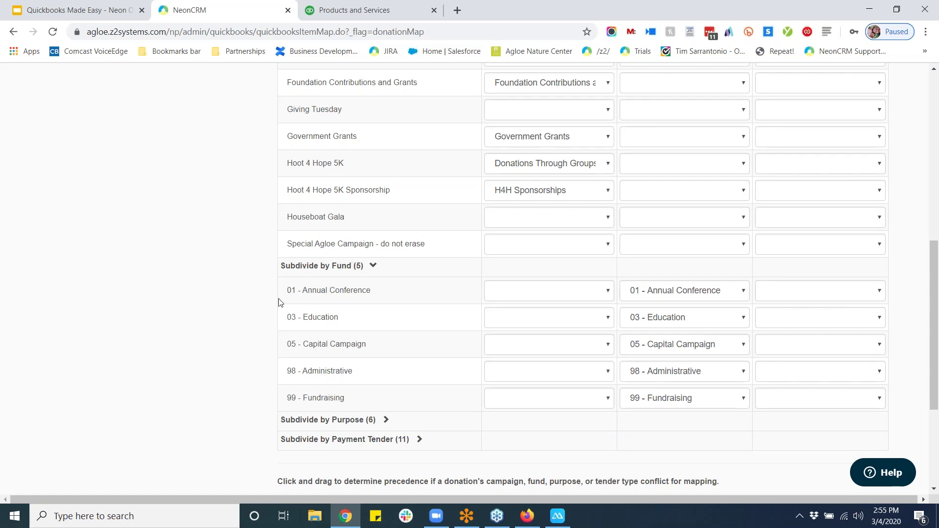
{"action": "scroll", "coordinate": [279, 303], "scroll_direction": "up", "scroll_amount": 4}
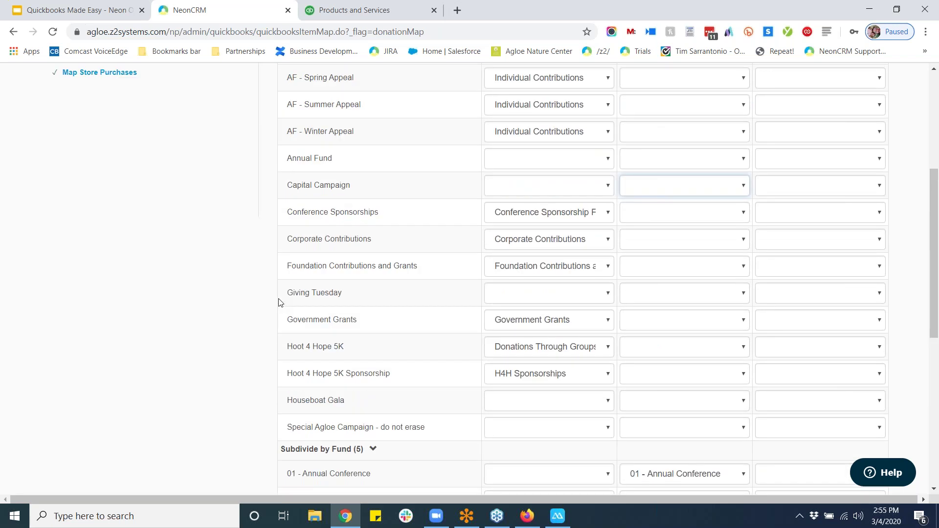
{"action": "scroll", "coordinate": [284, 289], "scroll_direction": "up", "scroll_amount": 5}
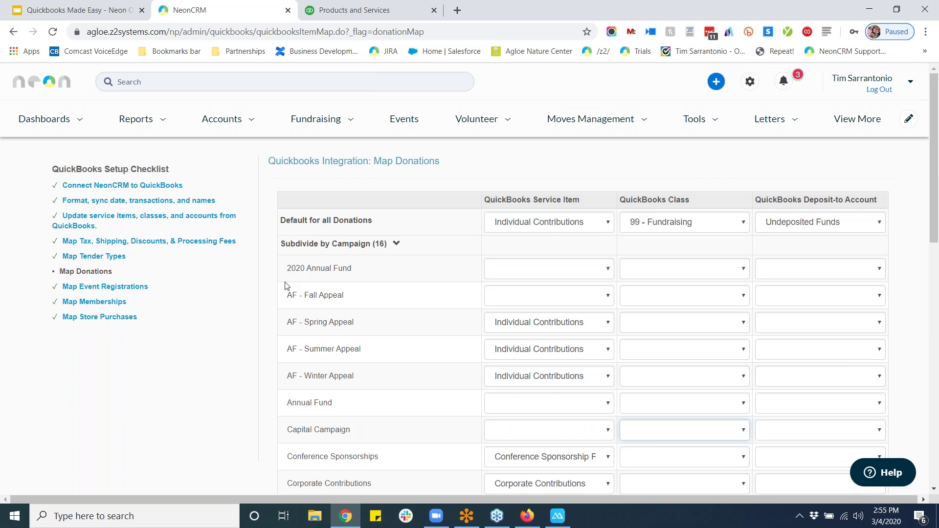
- Leave the donation mapping for the dashboard without saving and start a new donation
{"action": "left_click", "coordinate": [40, 80]}
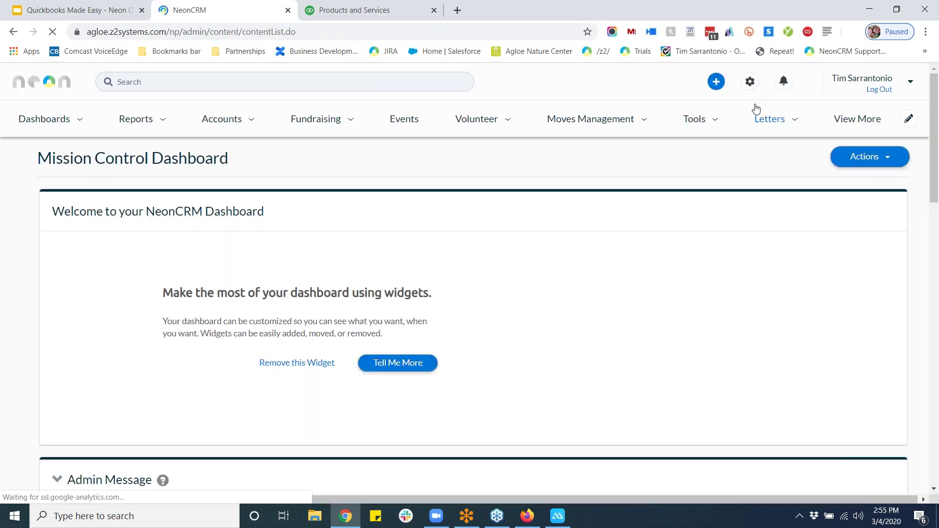
{"action": "left_click", "coordinate": [750, 82]}
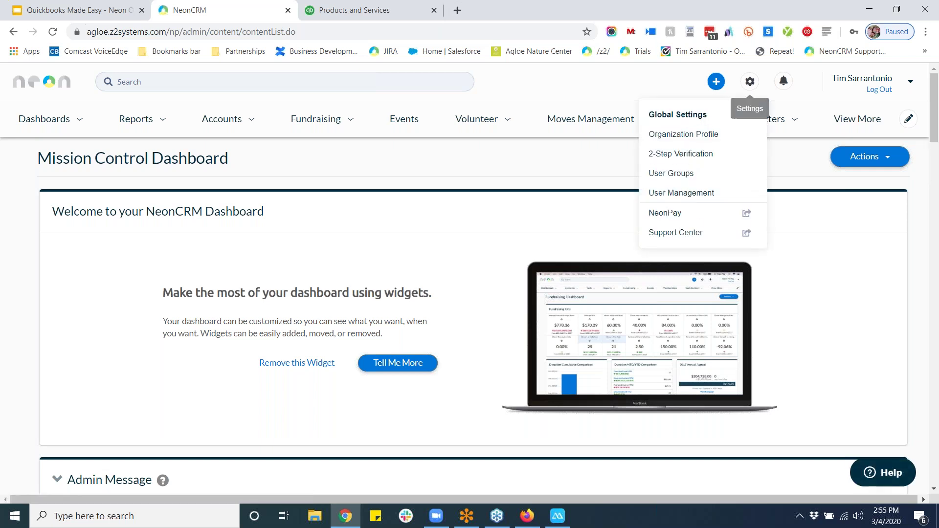
{"action": "left_click", "coordinate": [723, 85]}
{"action": "left_click", "coordinate": [679, 156]}
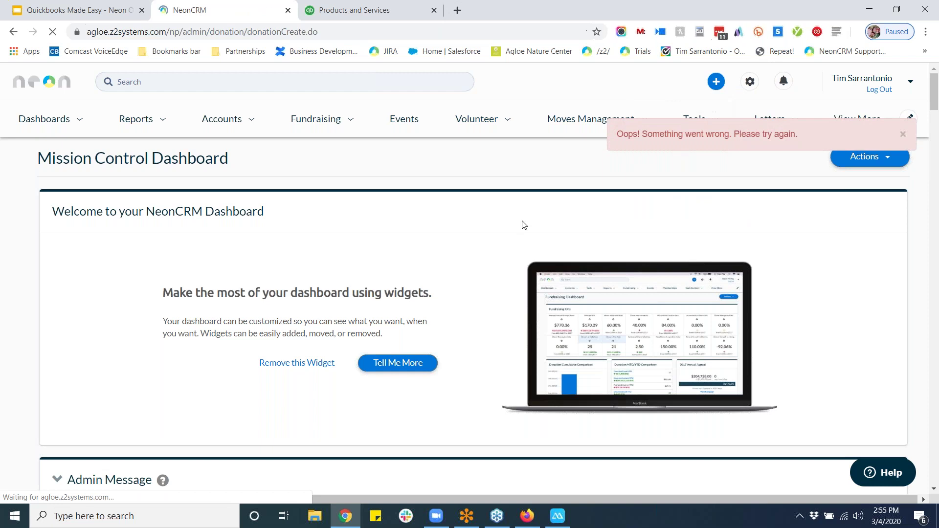
- Fill in the donation with an existing individual as donor and an amount of 500, and check its allocation fields
{"action": "left_click", "coordinate": [262, 262]}
{"action": "type", "text": "abra"}
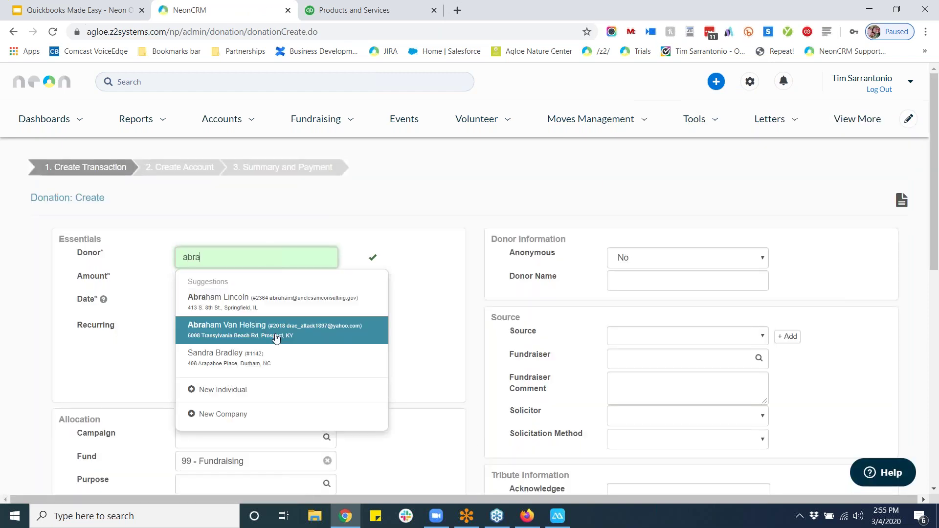
{"action": "left_click", "coordinate": [277, 338]}
{"action": "left_click", "coordinate": [226, 279]}
{"action": "type", "text": "500"}
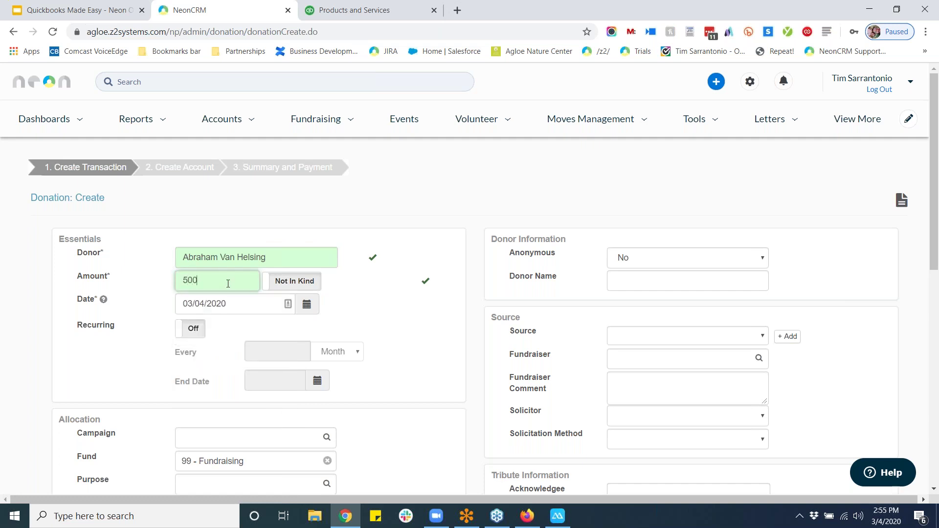
{"action": "left_click", "coordinate": [467, 244]}
{"action": "scroll", "coordinate": [415, 218], "scroll_direction": "down", "scroll_amount": 2}
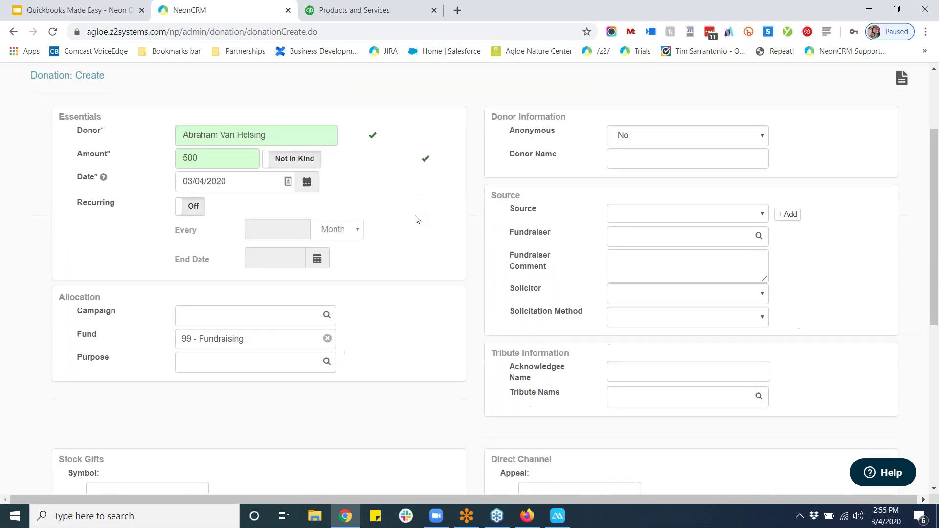
{"action": "scroll", "coordinate": [306, 191], "scroll_direction": "up", "scroll_amount": 2}
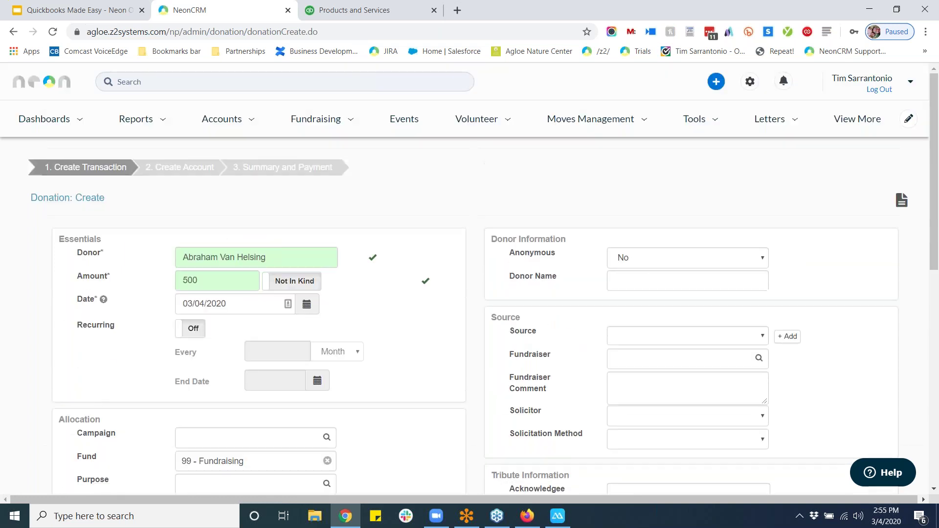
- Start another new donation with Spartacus Foundation as the donor and an amount of 50,000
{"action": "left_click", "coordinate": [716, 82]}
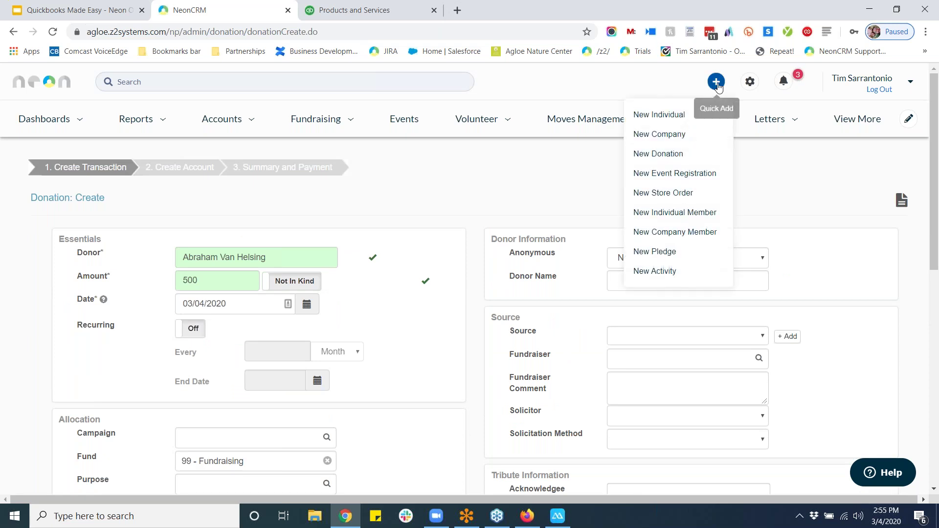
{"action": "left_click", "coordinate": [680, 154]}
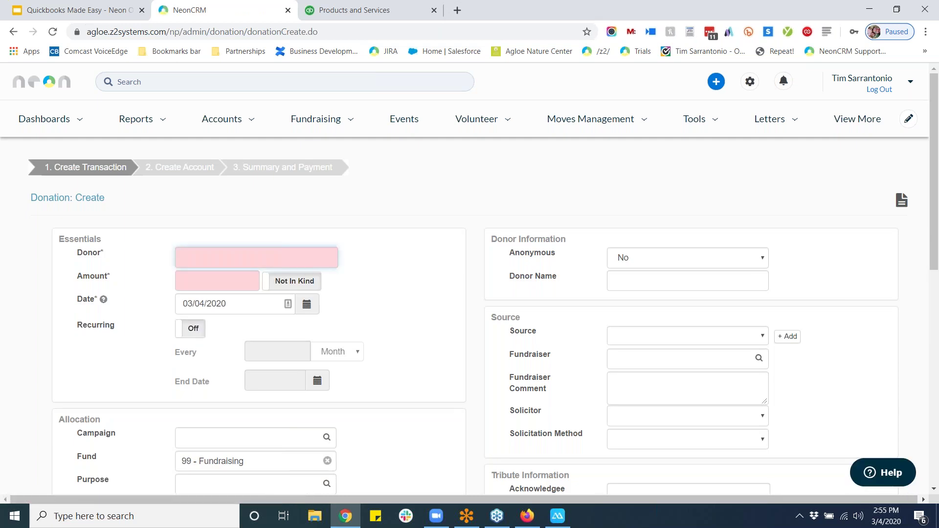
{"action": "type", "text": "spart"}
{"action": "left_click", "coordinate": [252, 354]}
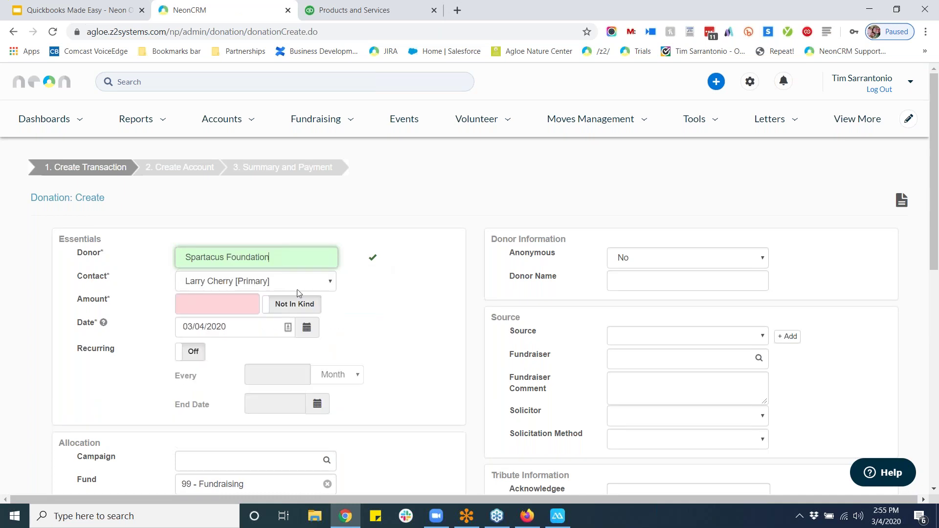
{"action": "left_click", "coordinate": [222, 307]}
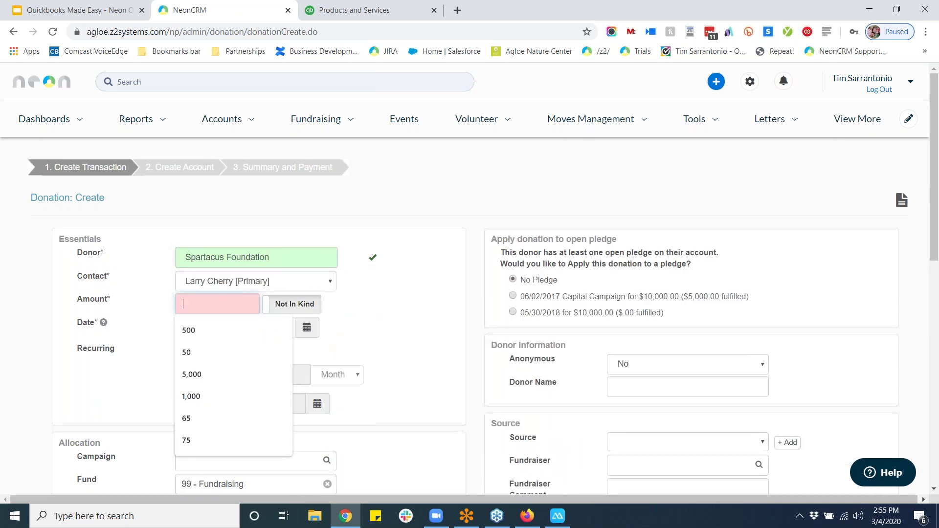
{"action": "type", "text": "50000"}
{"action": "left_click", "coordinate": [371, 331]}
{"action": "scroll", "coordinate": [400, 278], "scroll_direction": "down", "scroll_amount": 3}
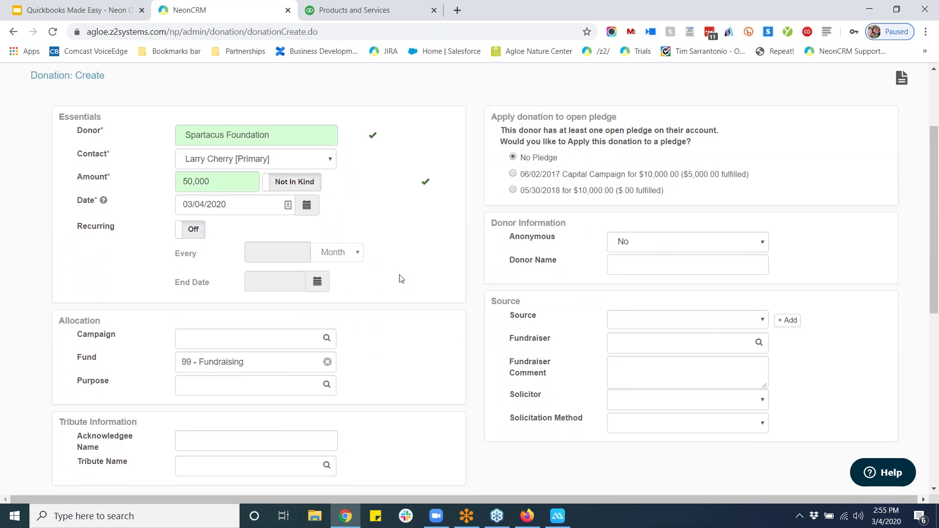
- Allocate the donation to the Foundation Contributions and Grants campaign and the 03 - Education fund
{"action": "left_click", "coordinate": [281, 339]}
{"action": "scroll", "coordinate": [419, 284], "scroll_direction": "down", "scroll_amount": 1}
{"action": "left_click_drag", "start_coordinate": [338, 332], "coordinate": [330, 369]}
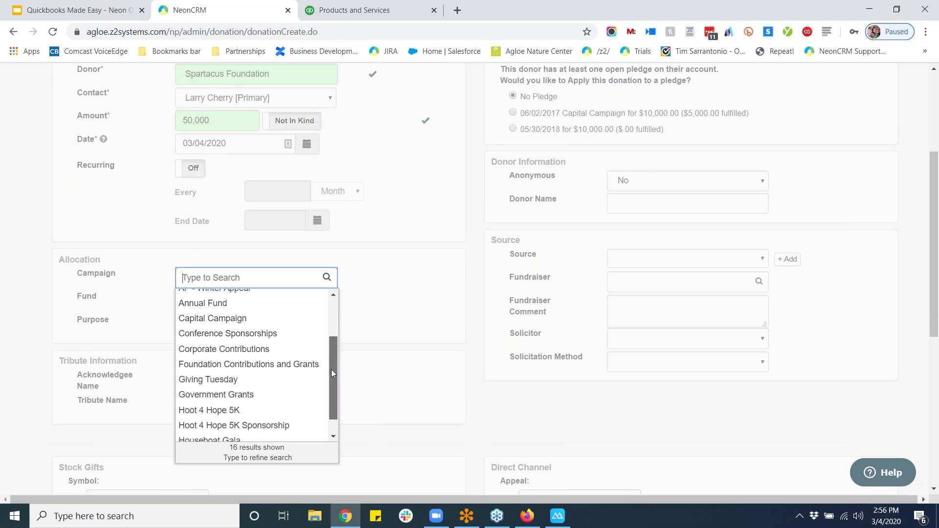
{"action": "left_click", "coordinate": [263, 374]}
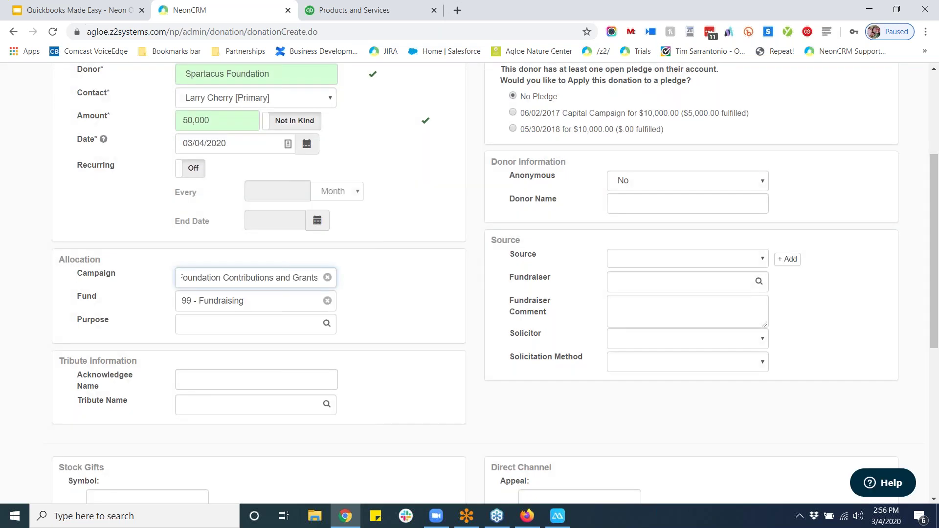
{"action": "left_click", "coordinate": [227, 305]}
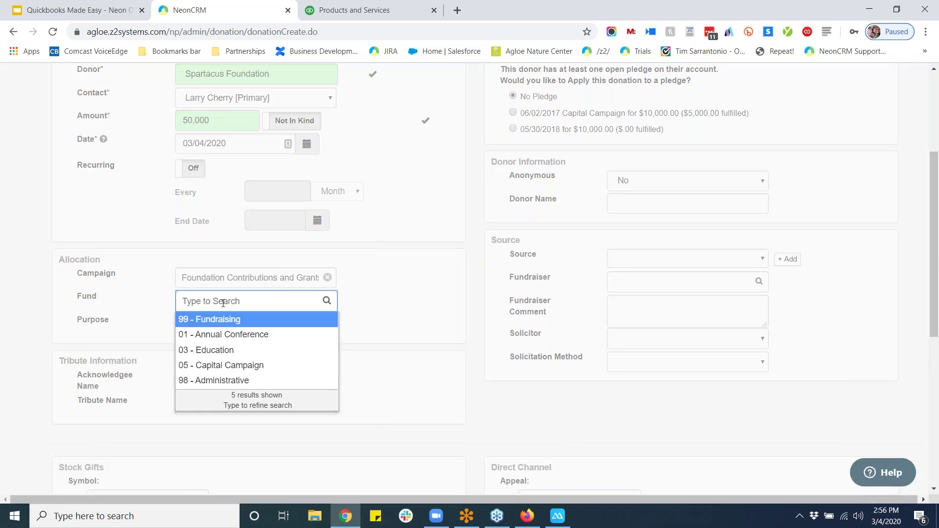
{"action": "left_click", "coordinate": [228, 351]}
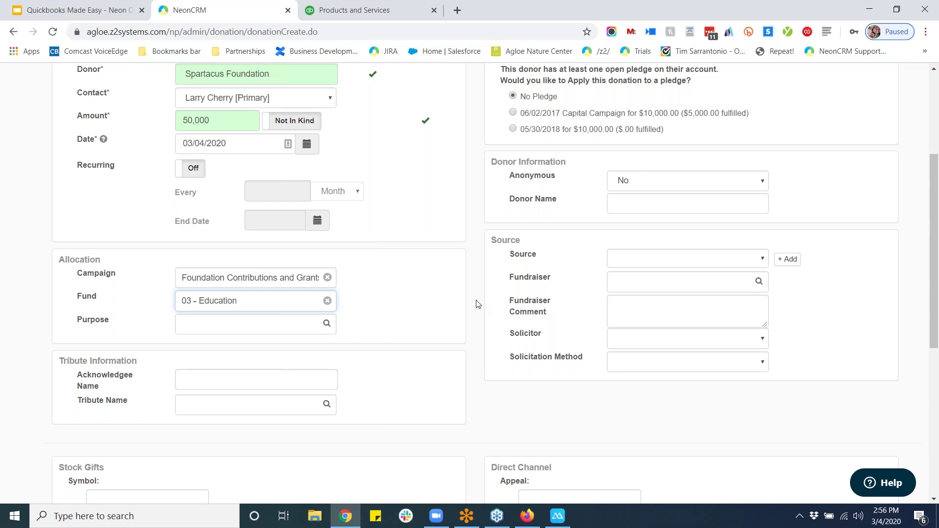
- Submit the donation details and turn off the email and mail merge acknowledgements in the transaction summary
{"action": "scroll", "coordinate": [478, 304], "scroll_direction": "up", "scroll_amount": 1}
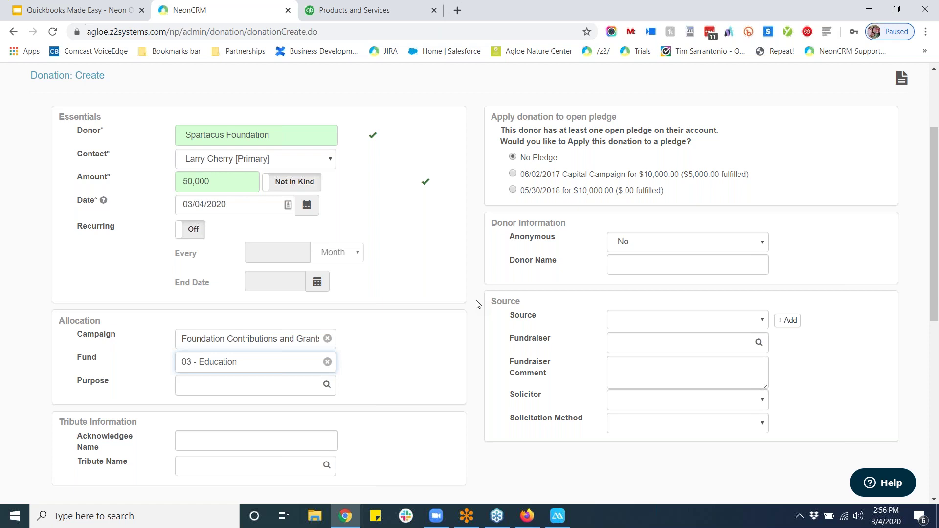
{"action": "scroll", "coordinate": [479, 304], "scroll_direction": "down", "scroll_amount": 6}
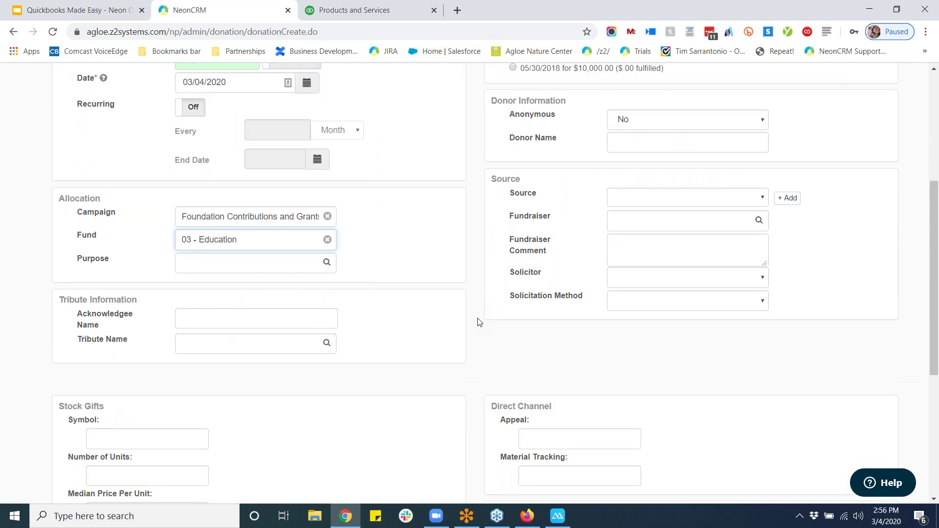
{"action": "left_click", "coordinate": [126, 497]}
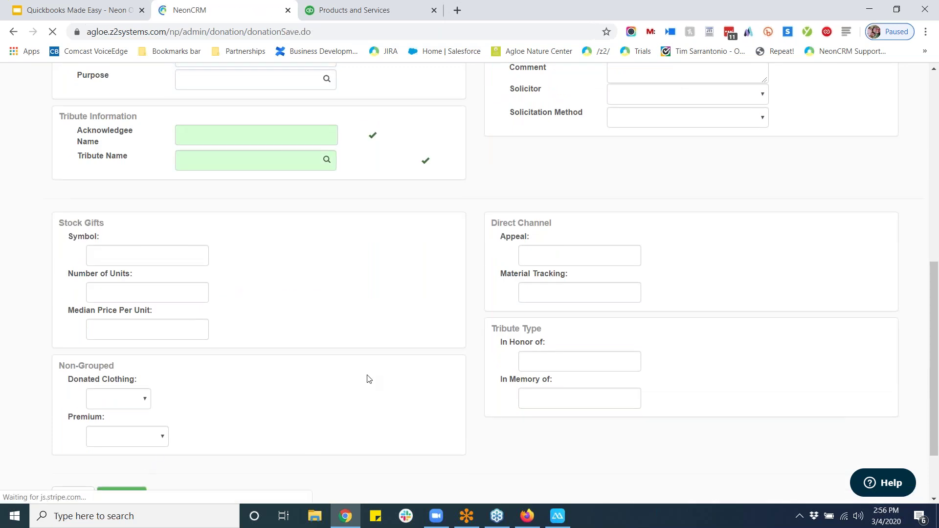
{"action": "scroll", "coordinate": [178, 334], "scroll_direction": "down", "scroll_amount": 1}
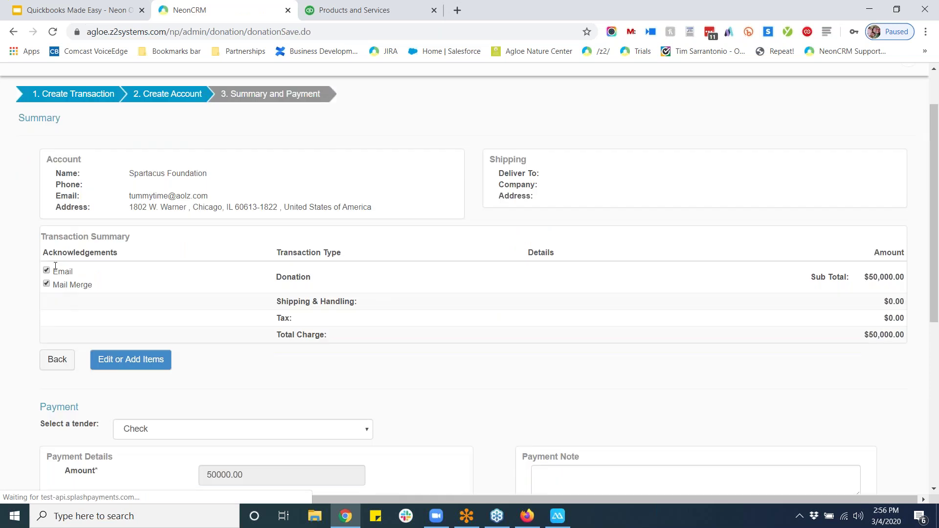
{"action": "left_click", "coordinate": [46, 331]}
{"action": "left_click", "coordinate": [47, 345]}
- Enter check number 456 for the donation's check payment and save the payment
{"action": "scroll", "coordinate": [150, 295], "scroll_direction": "down", "scroll_amount": 5}
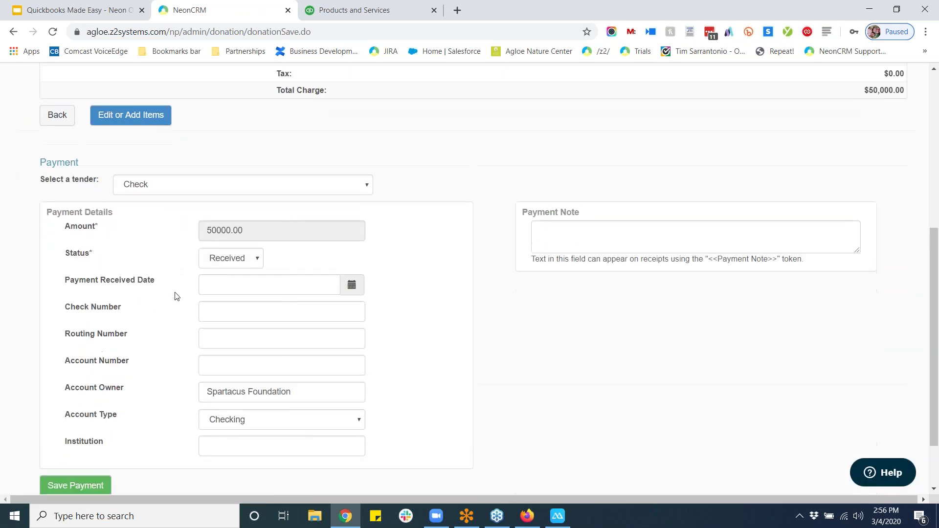
{"action": "left_click", "coordinate": [257, 309]}
{"action": "type", "text": "456"}
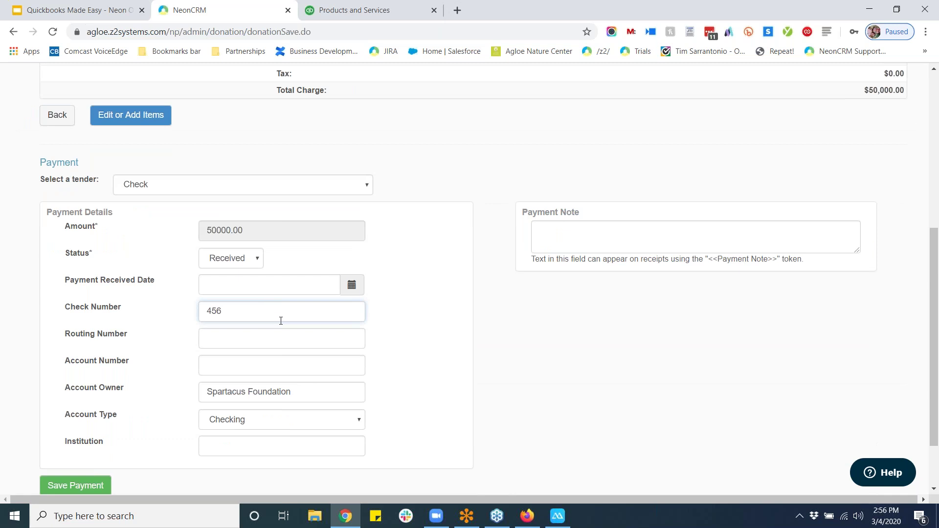
{"action": "scroll", "coordinate": [281, 321], "scroll_direction": "down", "scroll_amount": 1}
{"action": "left_click", "coordinate": [76, 424]}
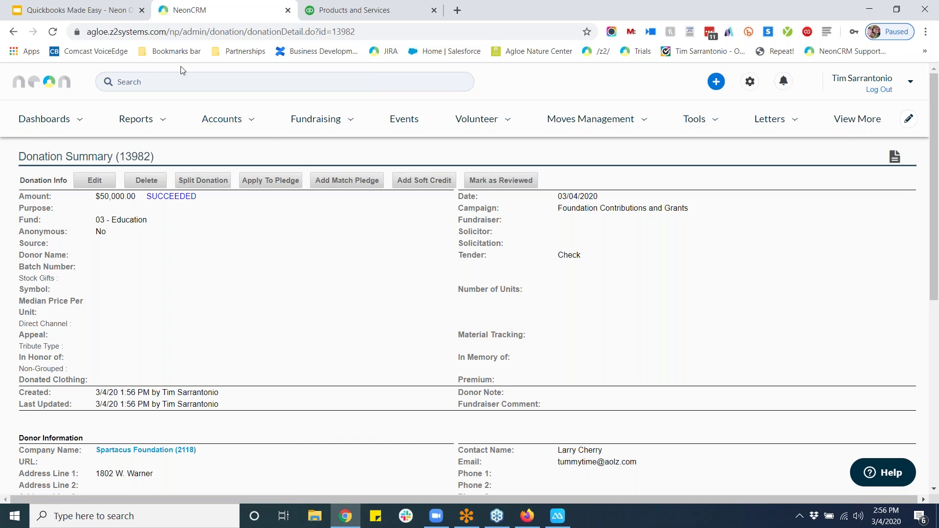
- Return to the Mission Control Dashboard and open the unsynced QuickBooks transactions from its Sync widget
{"action": "left_click", "coordinate": [48, 83]}
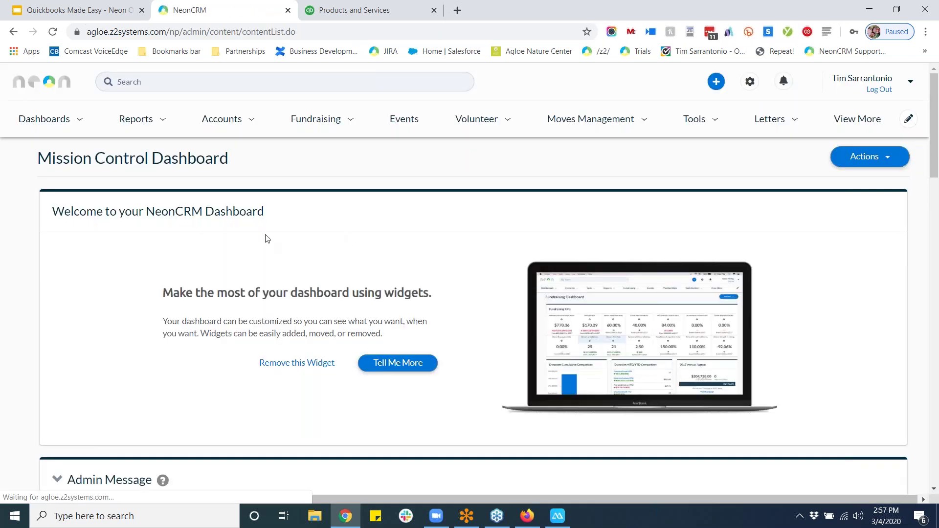
{"action": "scroll", "coordinate": [349, 242], "scroll_direction": "down", "scroll_amount": 12}
{"action": "scroll", "coordinate": [473, 279], "scroll_direction": "down", "scroll_amount": 20}
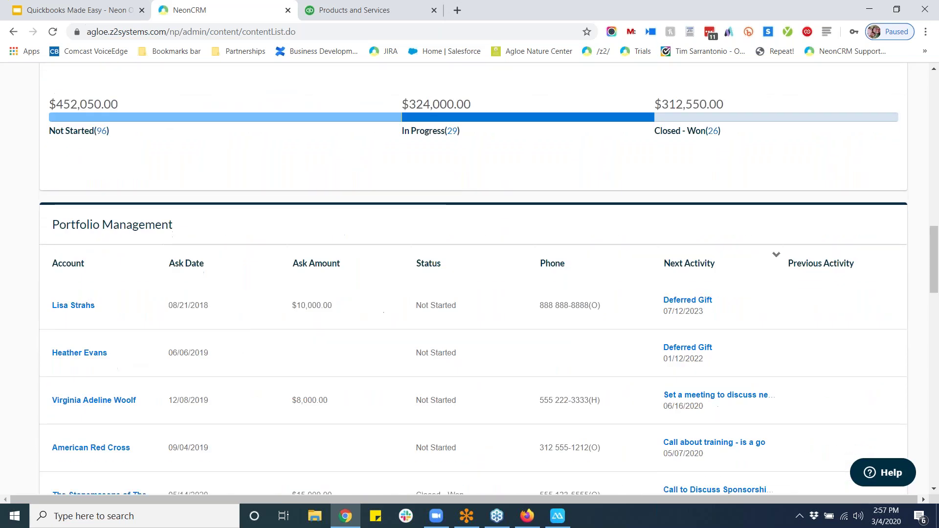
{"action": "scroll", "coordinate": [231, 270], "scroll_direction": "down", "scroll_amount": 4}
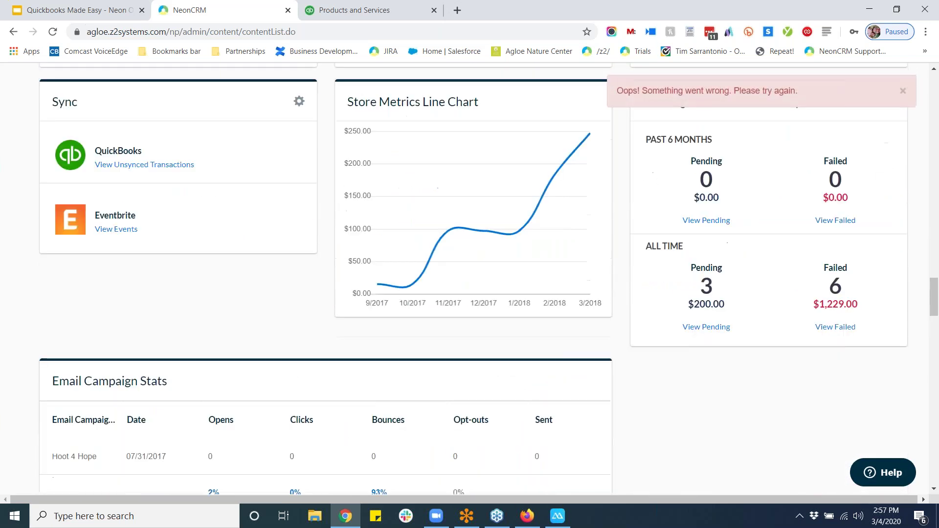
{"action": "scroll", "coordinate": [230, 270], "scroll_direction": "up", "scroll_amount": 3}
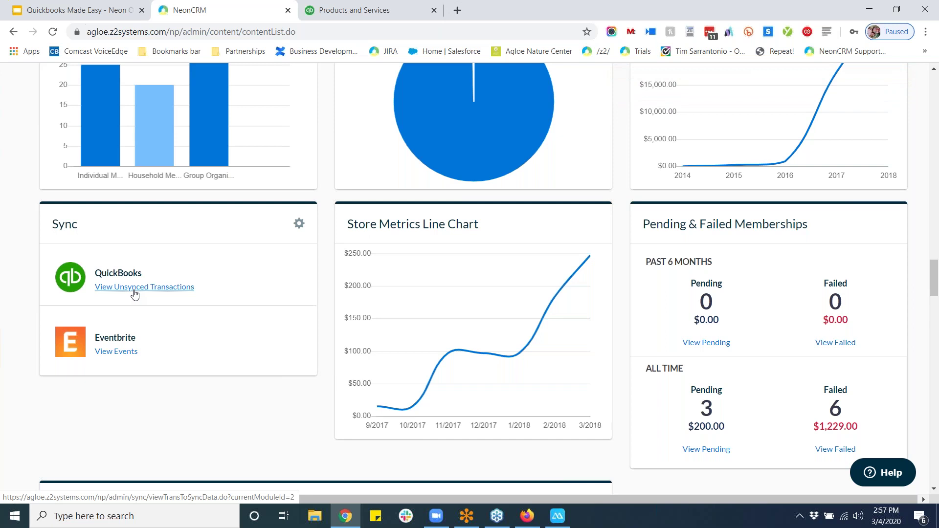
{"action": "left_click", "coordinate": [135, 293]}
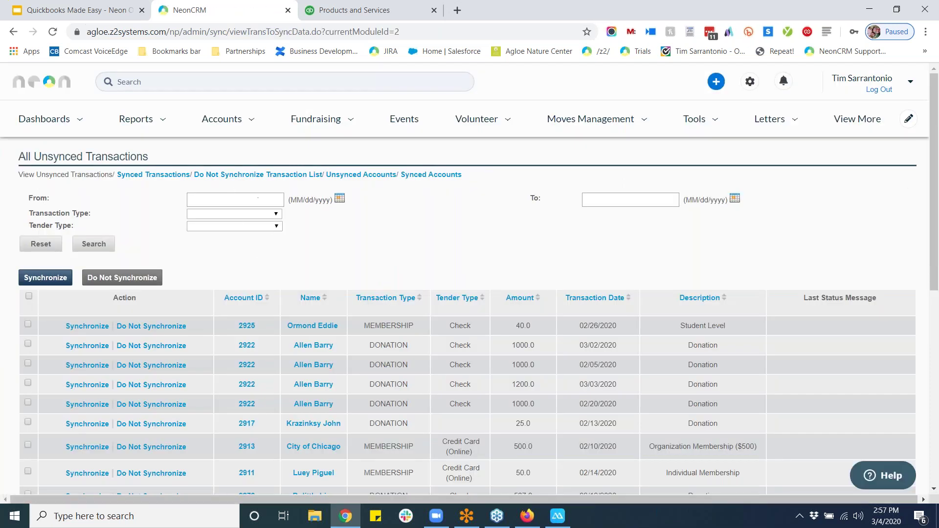
- Filter the unsynced transactions to those dated from 03/04/2020
{"action": "left_click", "coordinate": [340, 198]}
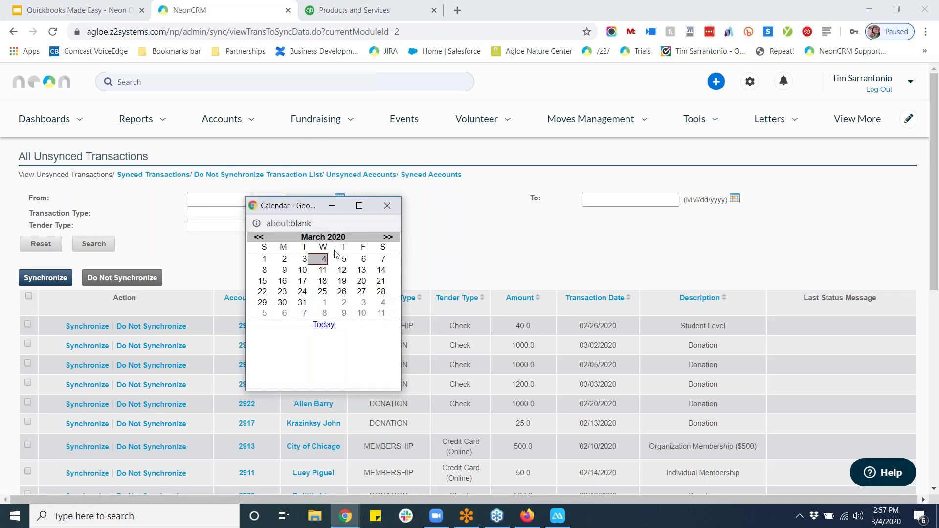
{"action": "left_click", "coordinate": [322, 257]}
{"action": "left_click", "coordinate": [94, 243]}
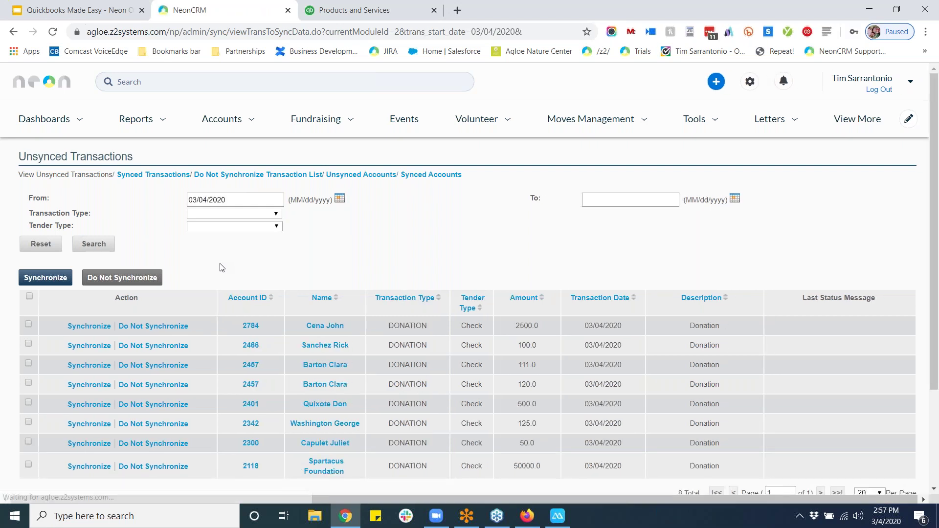
- Select all the filtered unsynced transactions and synchronize them to QuickBooks
{"action": "left_click", "coordinate": [27, 299]}
{"action": "scroll", "coordinate": [253, 247], "scroll_direction": "down", "scroll_amount": 1}
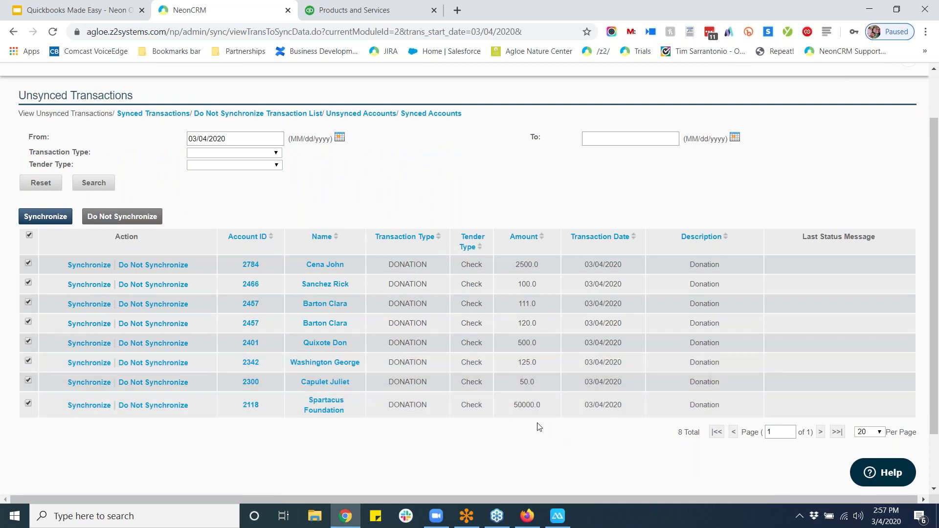
{"action": "left_click", "coordinate": [54, 219]}
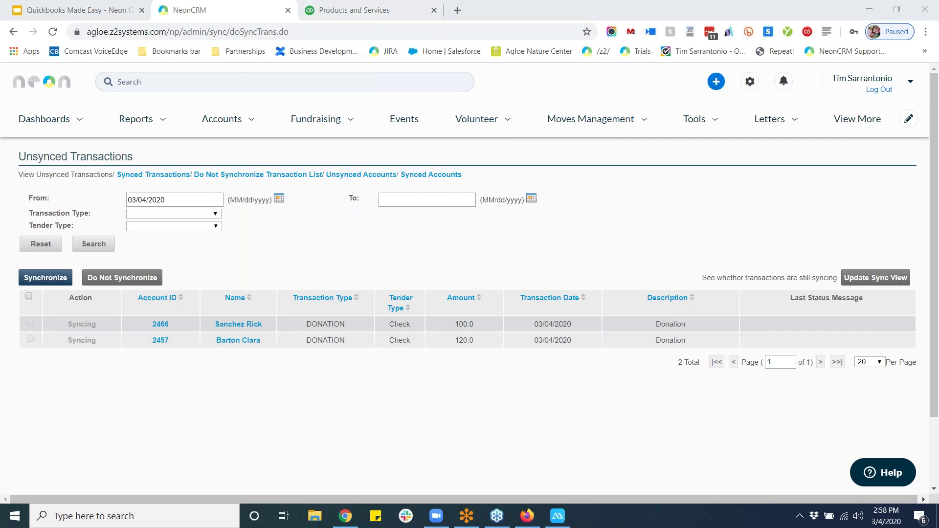
- Switch to QuickBooks and open the Spartacus Foundation record from the sales customers list
{"action": "left_click", "coordinate": [354, 10]}
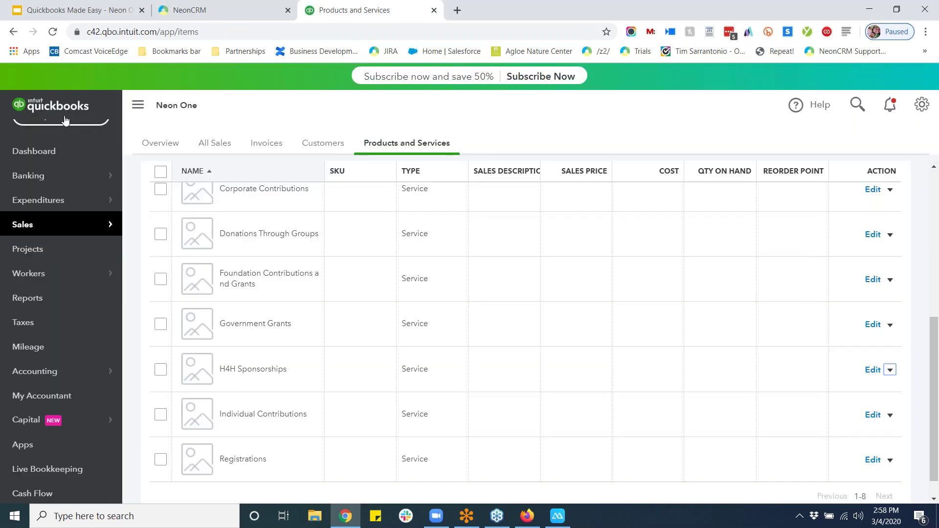
{"action": "left_click", "coordinate": [37, 184]}
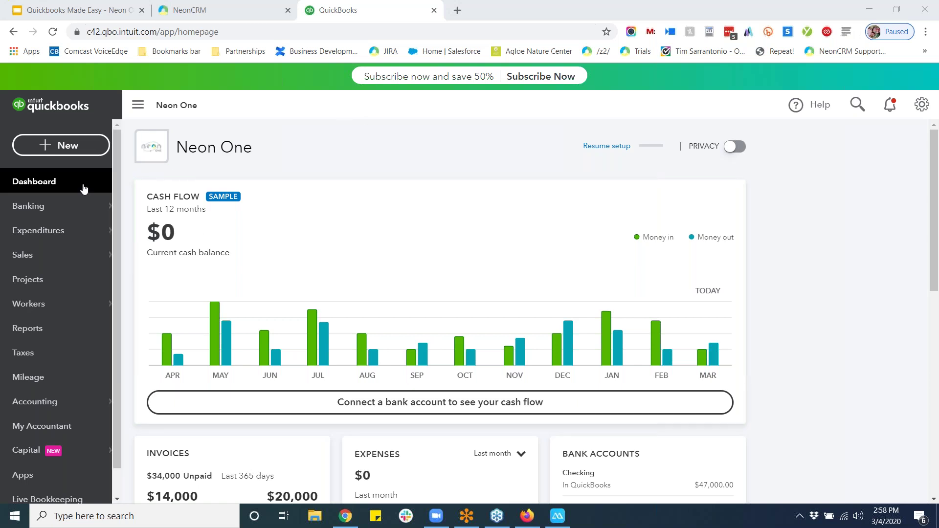
{"action": "left_click", "coordinate": [42, 255]}
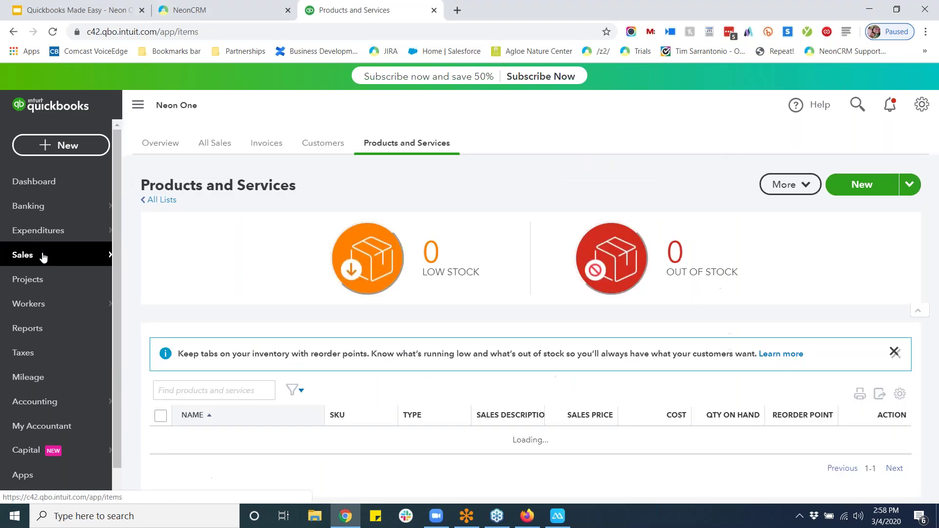
{"action": "left_click", "coordinate": [323, 143]}
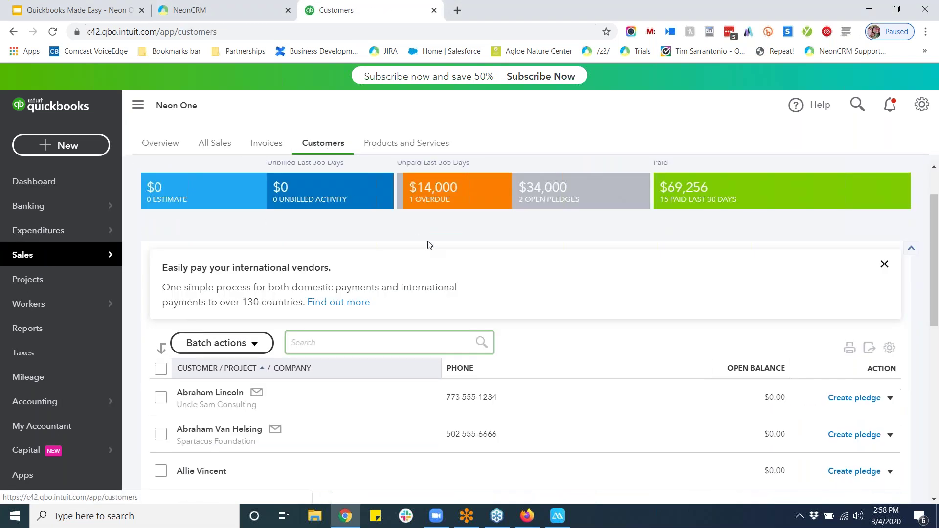
{"action": "scroll", "coordinate": [465, 352], "scroll_direction": "down", "scroll_amount": 2}
{"action": "scroll", "coordinate": [465, 351], "scroll_direction": "down", "scroll_amount": 7}
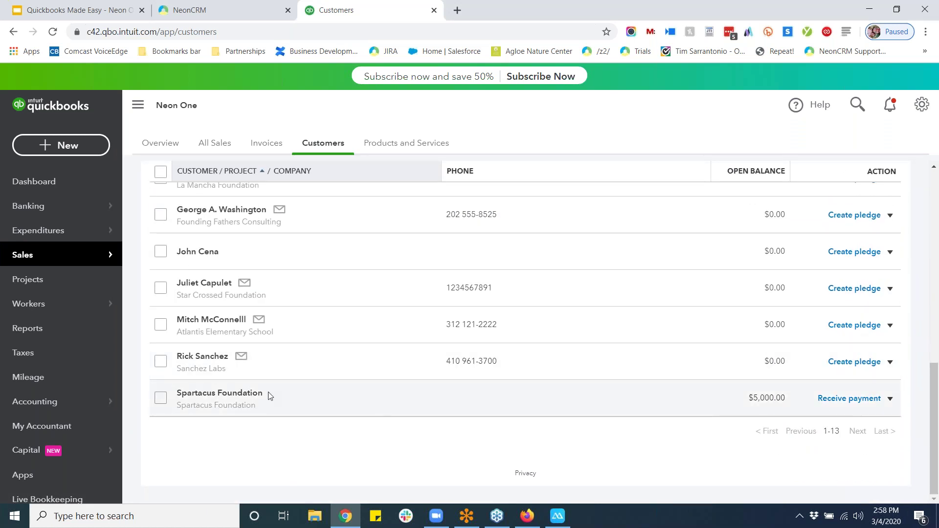
{"action": "left_click", "coordinate": [234, 394]}
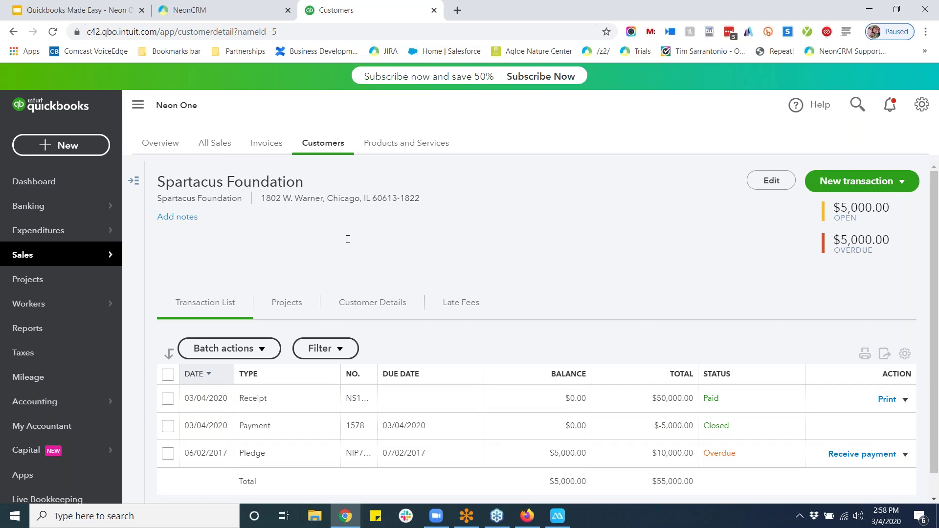
- Open the customer's 03/04/2020 receipt for $50,000.00 and examine its payment details, product/service and class
{"action": "scroll", "coordinate": [348, 239], "scroll_direction": "down", "scroll_amount": 1}
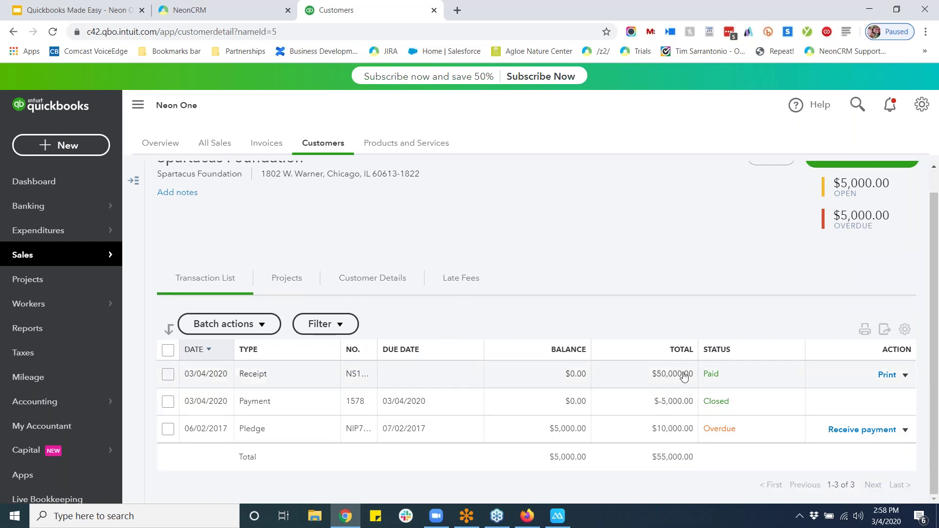
{"action": "left_click", "coordinate": [530, 373]}
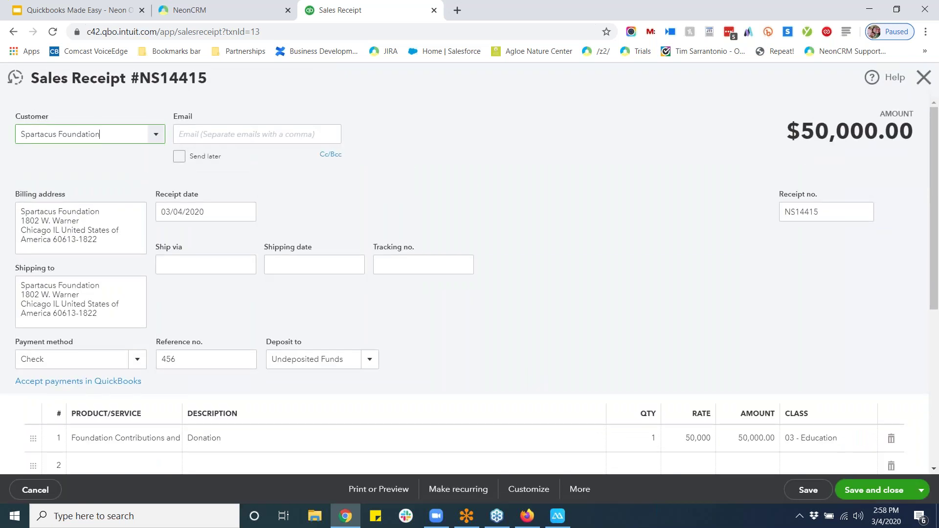
{"action": "scroll", "coordinate": [534, 332], "scroll_direction": "down", "scroll_amount": 3}
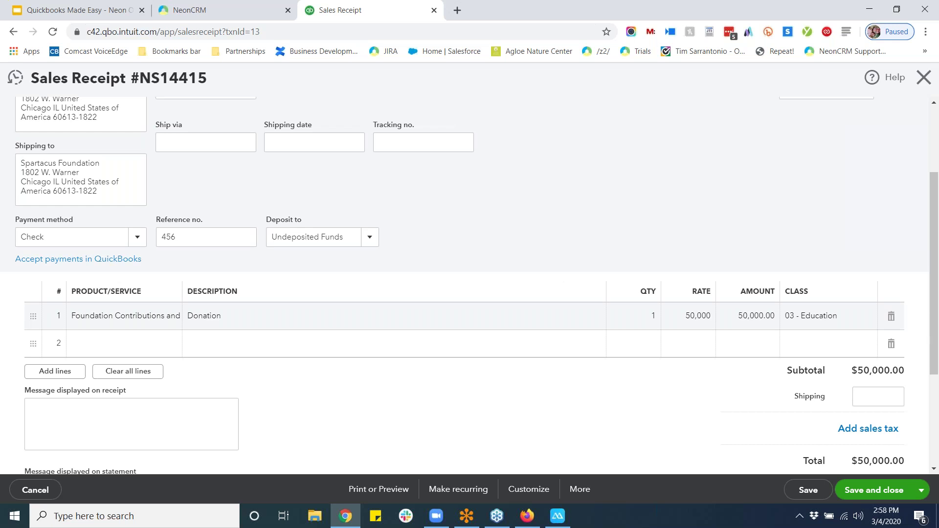
{"action": "scroll", "coordinate": [469, 274], "scroll_direction": "down", "scroll_amount": 2}
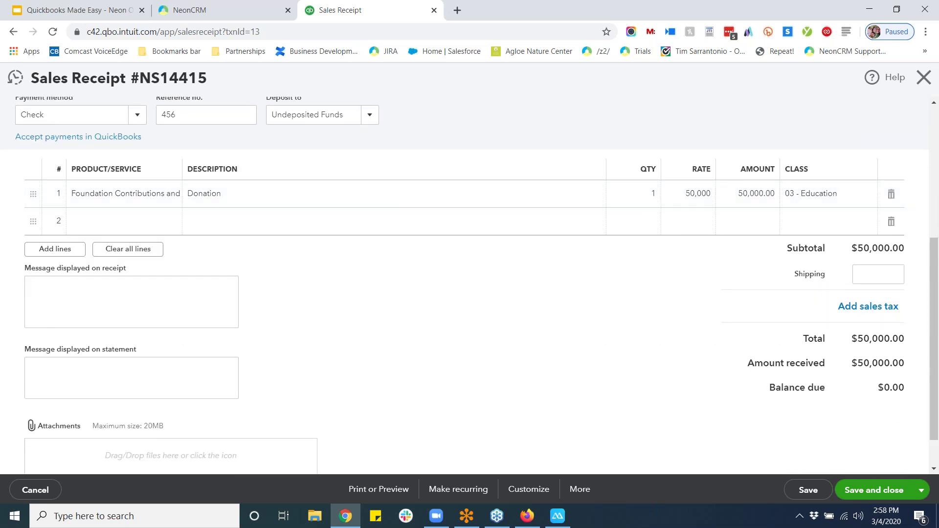
- Examine the reference number and the available deposit accounts on the Spartacus Foundation sales receipt, and return to the customer's transaction list
{"action": "scroll", "coordinate": [592, 209], "scroll_direction": "up", "scroll_amount": 2}
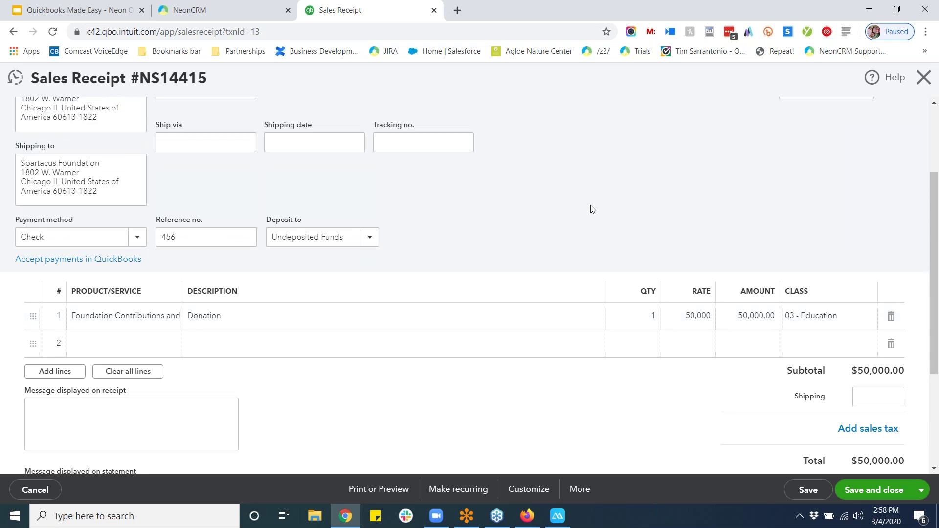
{"action": "left_click", "coordinate": [168, 237]}
{"action": "left_click", "coordinate": [896, 227]}
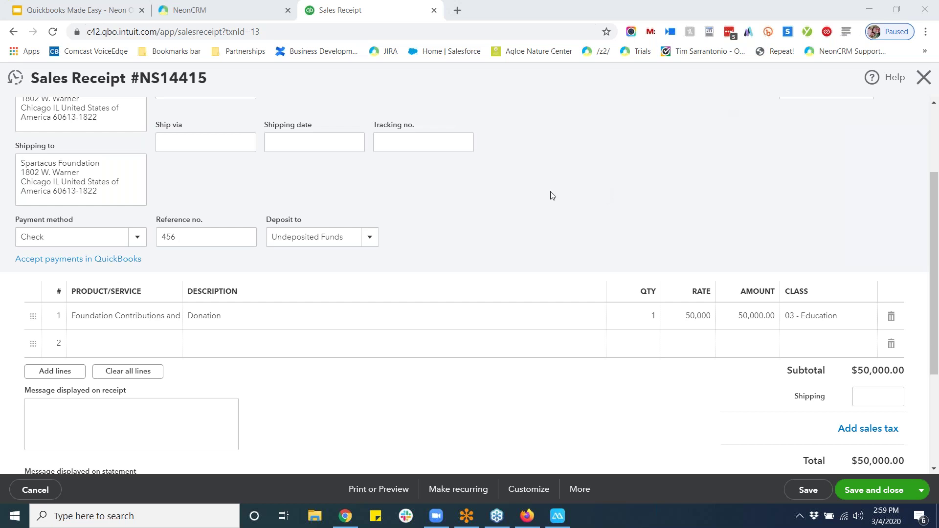
{"action": "left_click", "coordinate": [370, 241]}
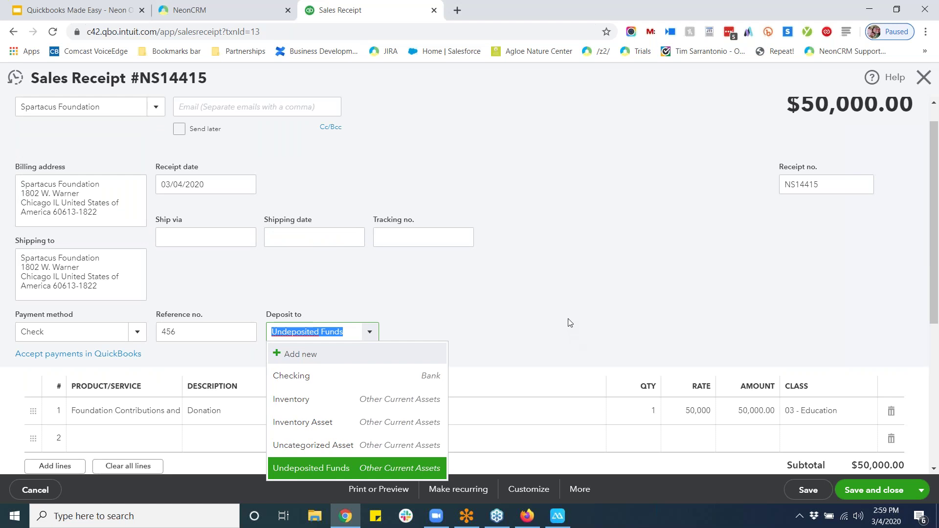
{"action": "left_click", "coordinate": [570, 323]}
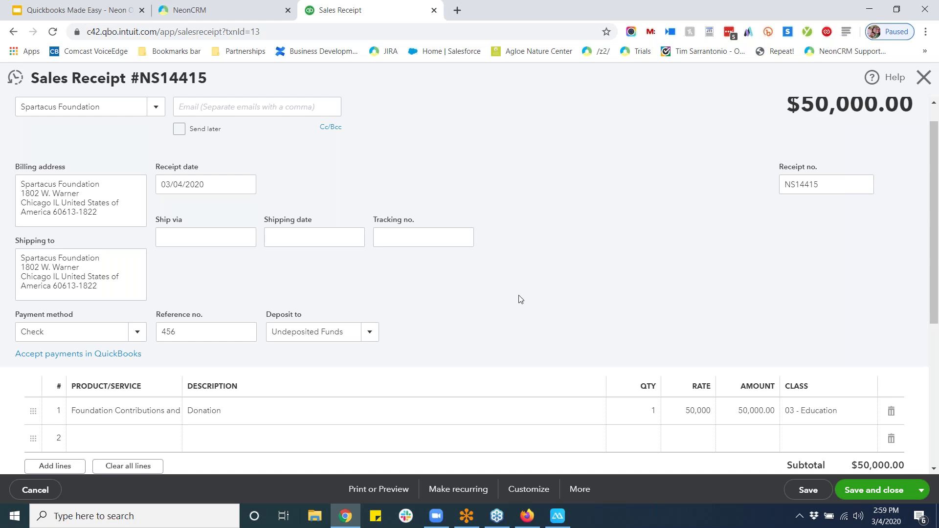
{"action": "left_click", "coordinate": [371, 339]}
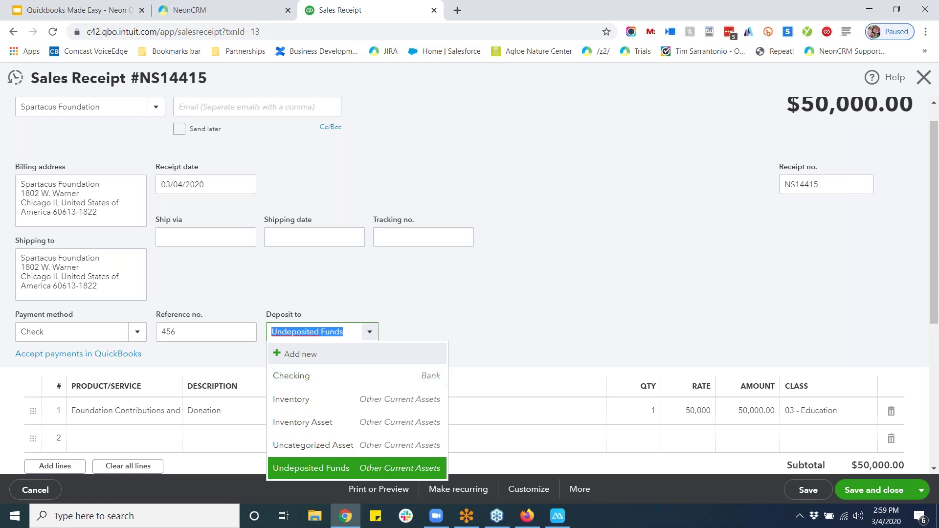
{"action": "left_click", "coordinate": [425, 287]}
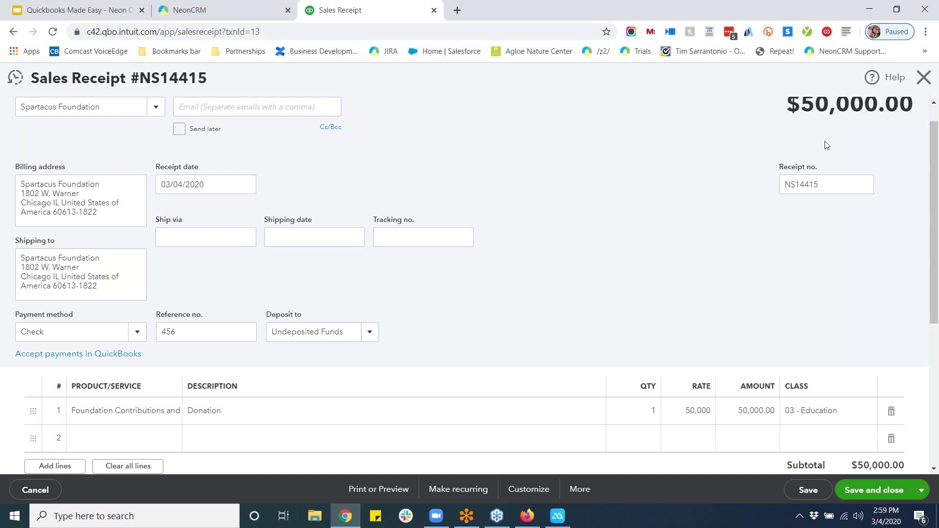
{"action": "left_click", "coordinate": [924, 77]}
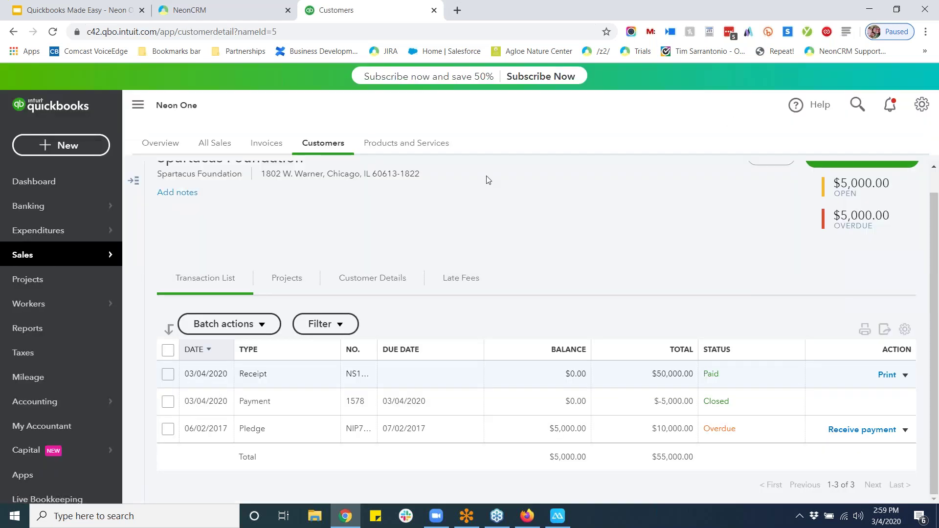
{"action": "scroll", "coordinate": [418, 220], "scroll_direction": "up", "scroll_amount": 1}
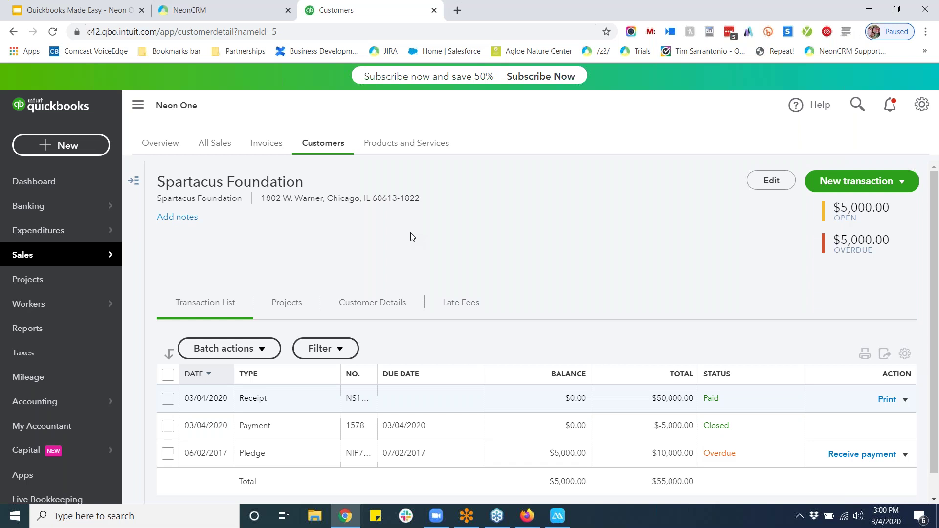
- Start a new bank deposit including the Spartacus Foundation $50,000.00 receipt and the three consecutive receipts for $500.00, $125.00 and $2,500.00
{"action": "left_click", "coordinate": [61, 145]}
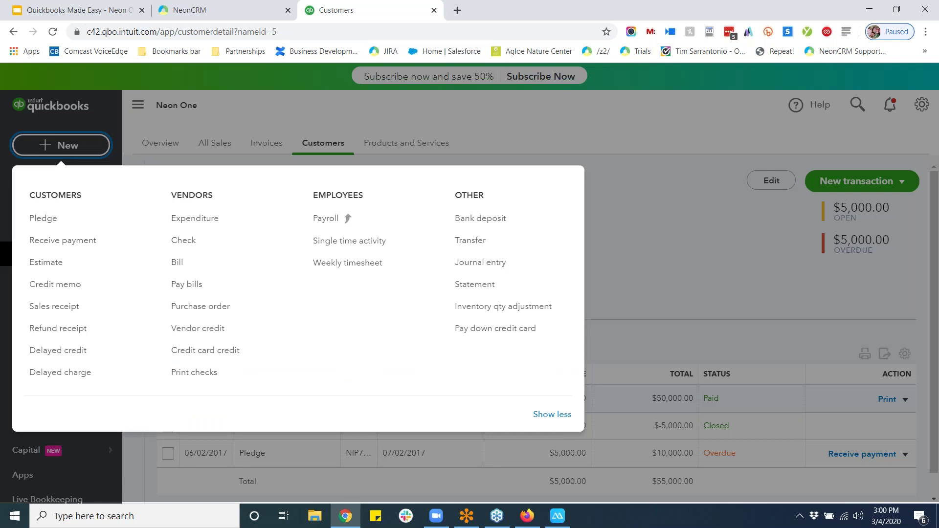
{"action": "left_click", "coordinate": [471, 219]}
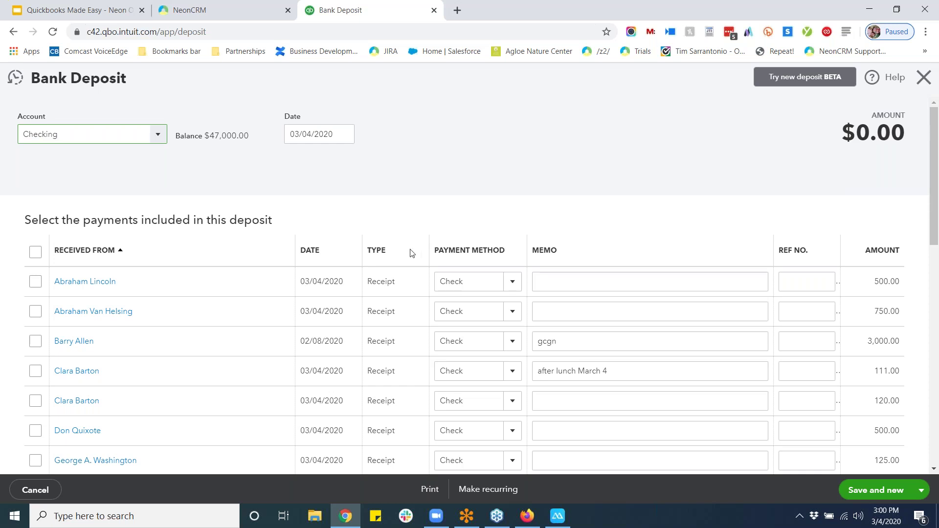
{"action": "scroll", "coordinate": [410, 253], "scroll_direction": "down", "scroll_amount": 1}
{"action": "scroll", "coordinate": [410, 252], "scroll_direction": "down", "scroll_amount": 1}
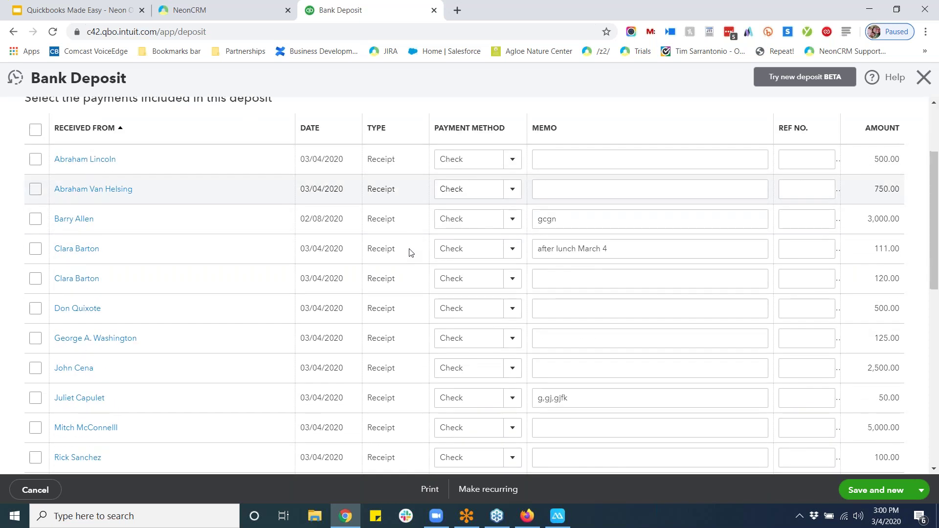
{"action": "scroll", "coordinate": [410, 253], "scroll_direction": "down", "scroll_amount": 2}
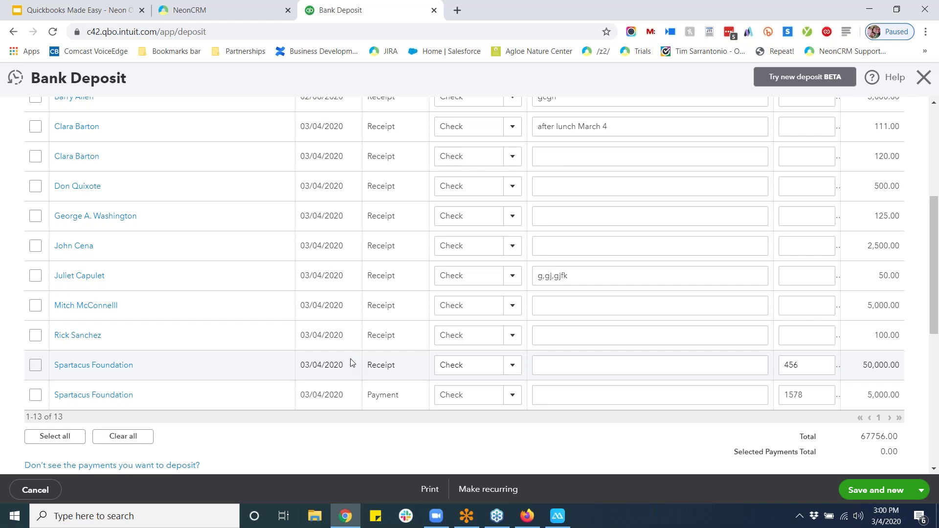
{"action": "left_click", "coordinate": [36, 365]}
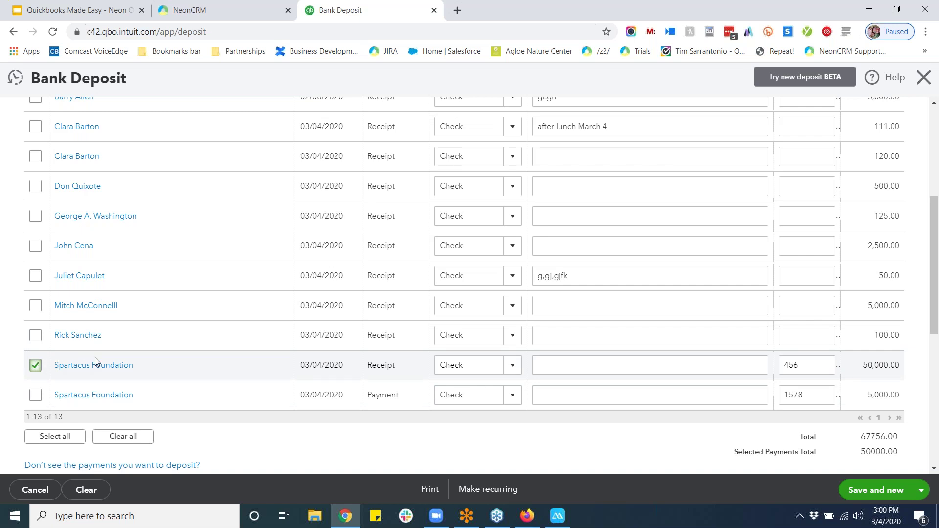
{"action": "left_click", "coordinate": [35, 186]}
{"action": "left_click", "coordinate": [37, 217]}
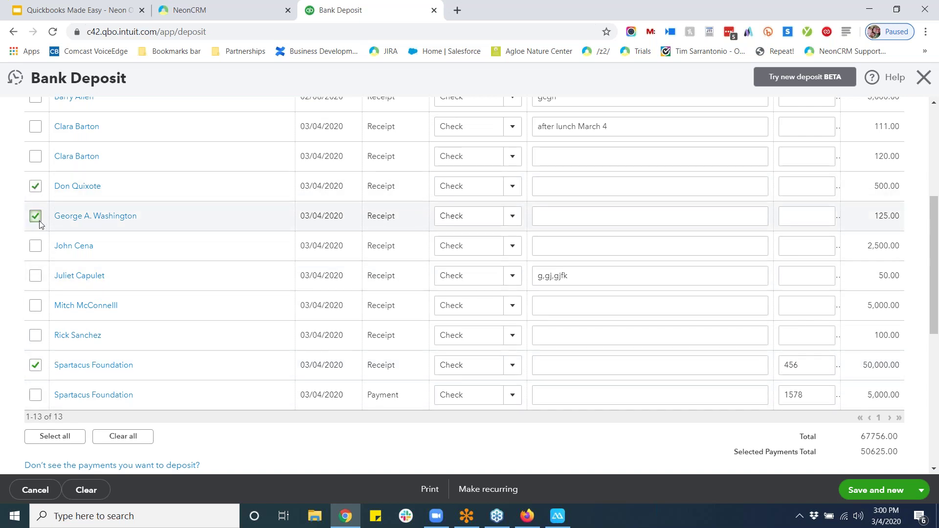
{"action": "left_click", "coordinate": [36, 246]}
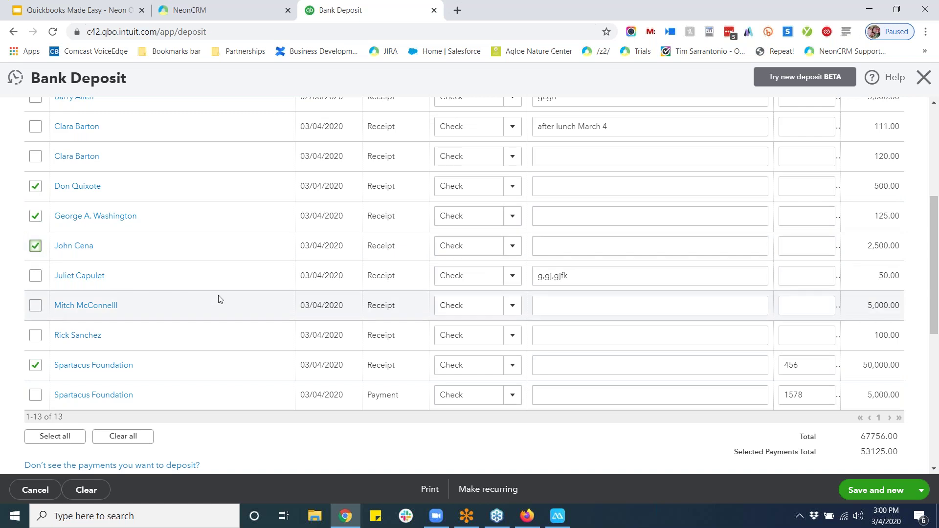
- Check the deposit's account choices, save the deposit to the Checking account and close the bank deposit form
{"action": "scroll", "coordinate": [235, 309], "scroll_direction": "up", "scroll_amount": 4}
{"action": "scroll", "coordinate": [248, 319], "scroll_direction": "up", "scroll_amount": 2}
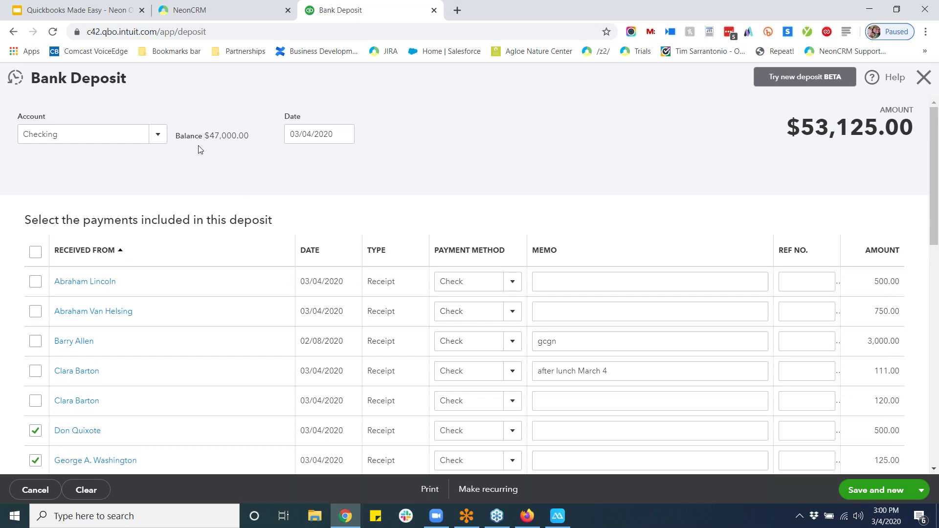
{"action": "left_click", "coordinate": [163, 136]}
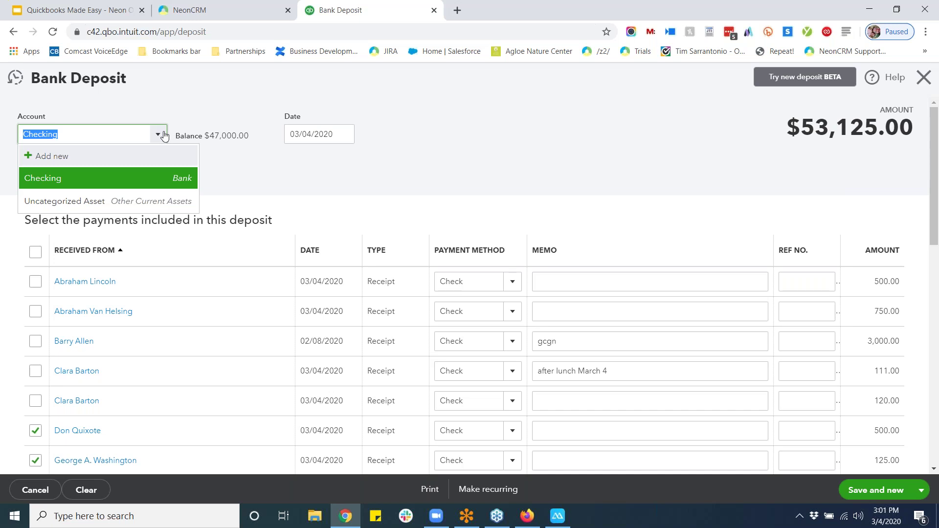
{"action": "left_click", "coordinate": [194, 112]}
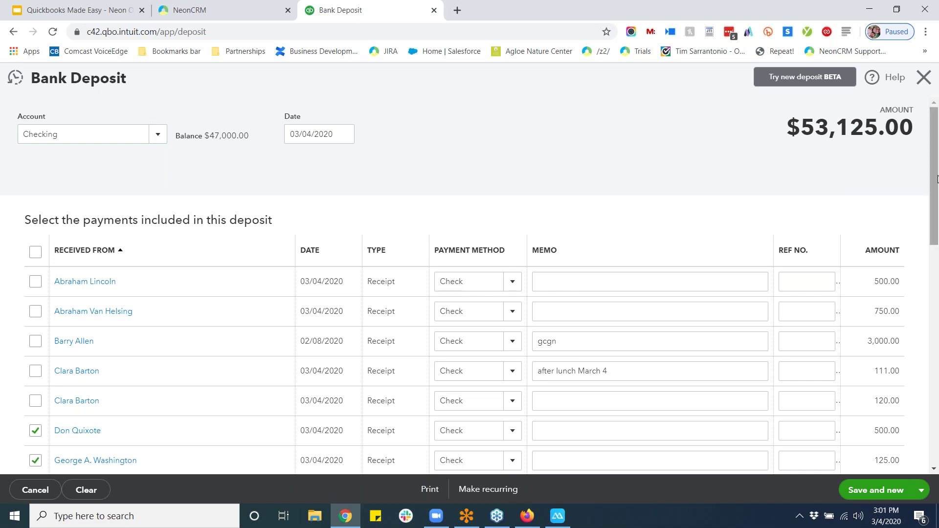
{"action": "left_click", "coordinate": [880, 495]}
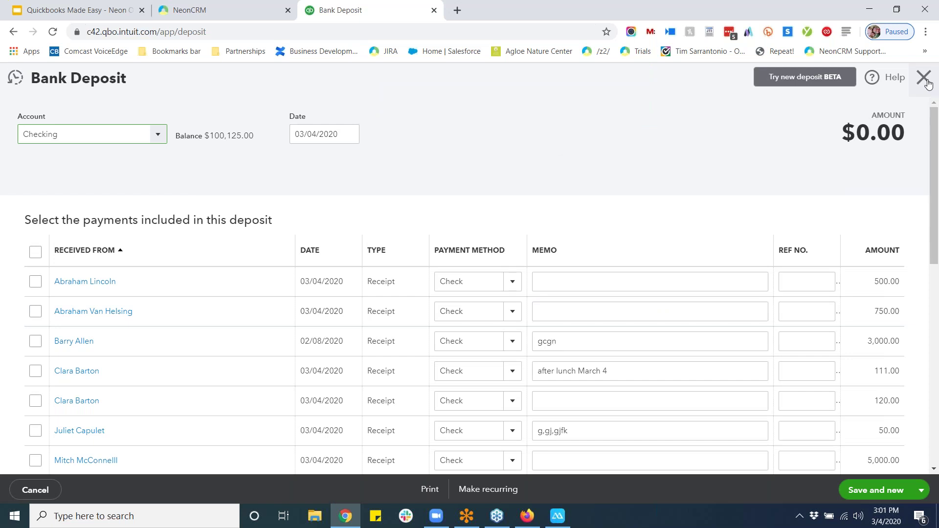
{"action": "left_click", "coordinate": [925, 78]}
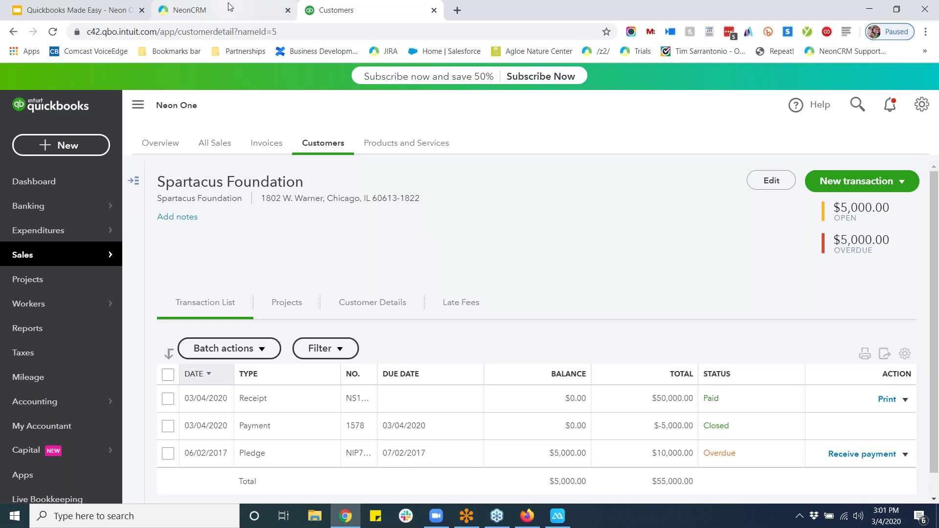
- Switch to NeonCRM and search the dashboard's new widgets for "quic" to view the Sync widget, closing the gallery without adding one
{"action": "left_click", "coordinate": [186, 15]}
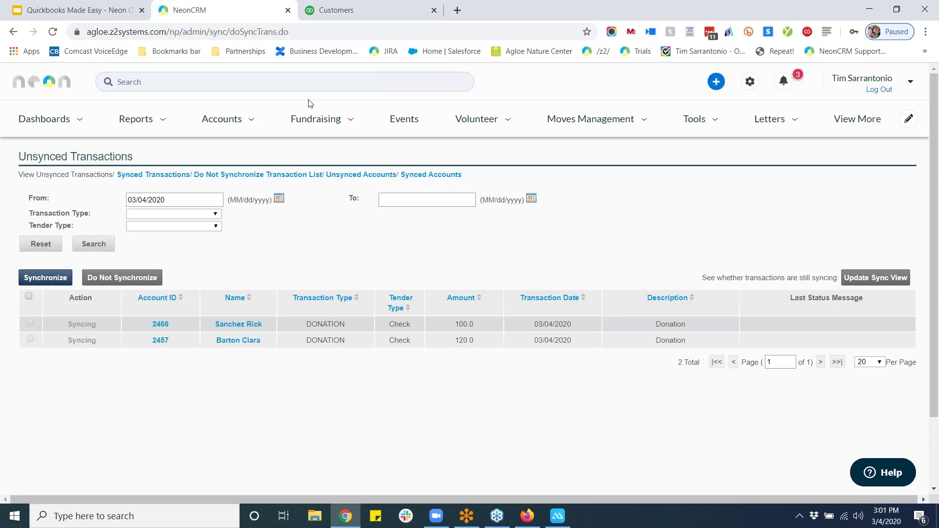
{"action": "left_click", "coordinate": [48, 83]}
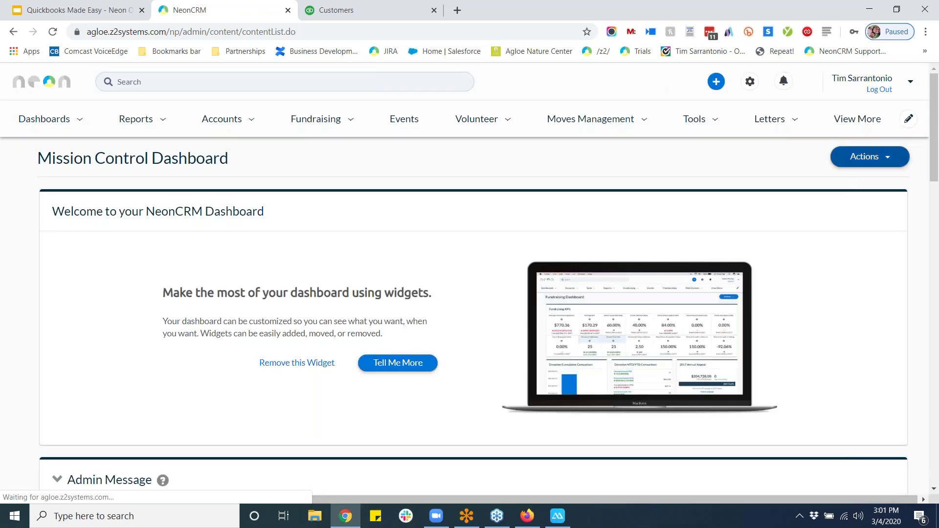
{"action": "left_click", "coordinate": [883, 160]}
{"action": "left_click", "coordinate": [876, 176]}
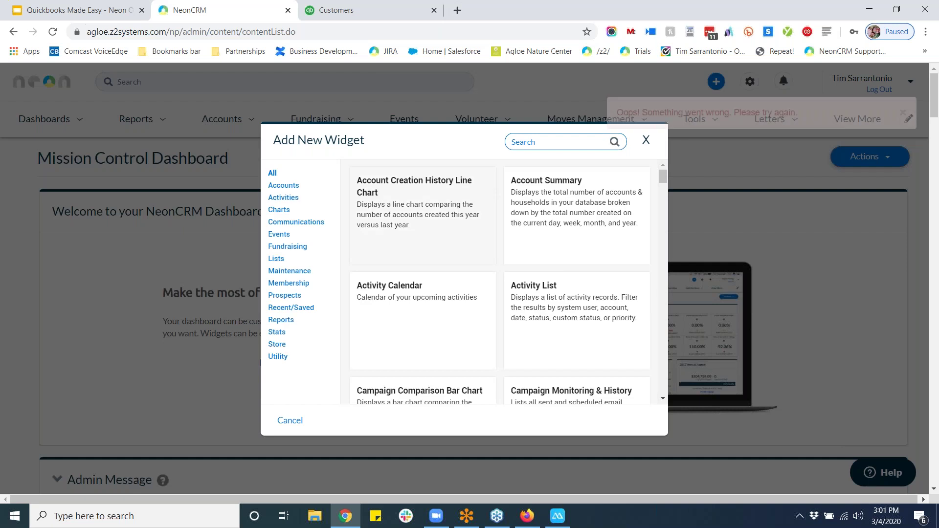
{"action": "left_click", "coordinate": [536, 142]}
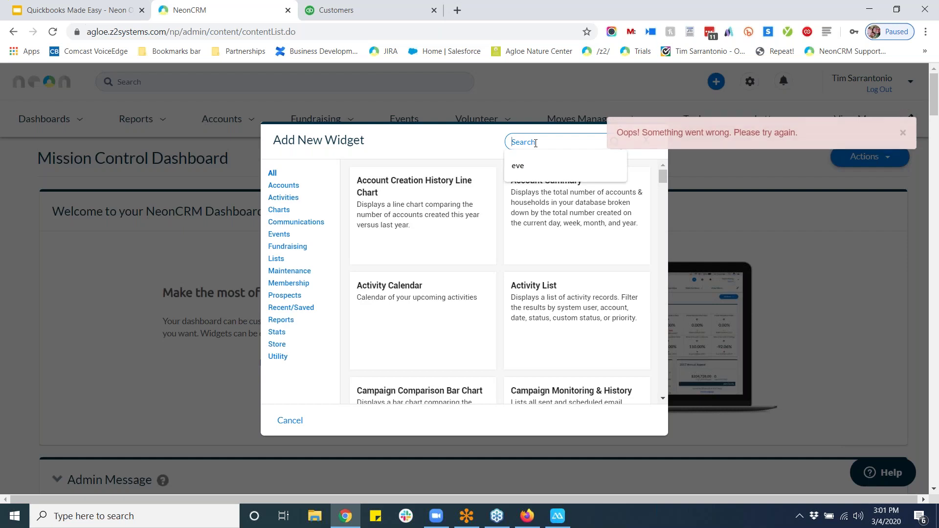
{"action": "type", "text": "quic"}
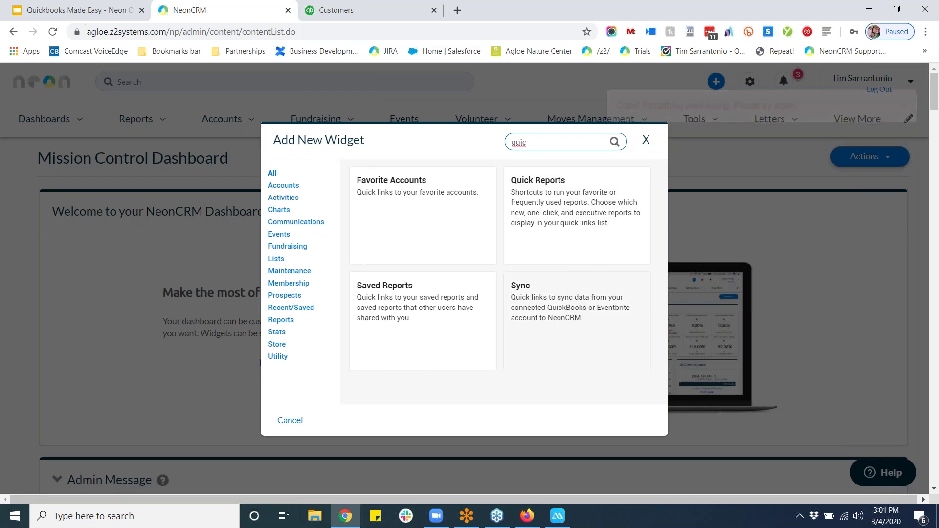
{"action": "left_click", "coordinate": [647, 141]}
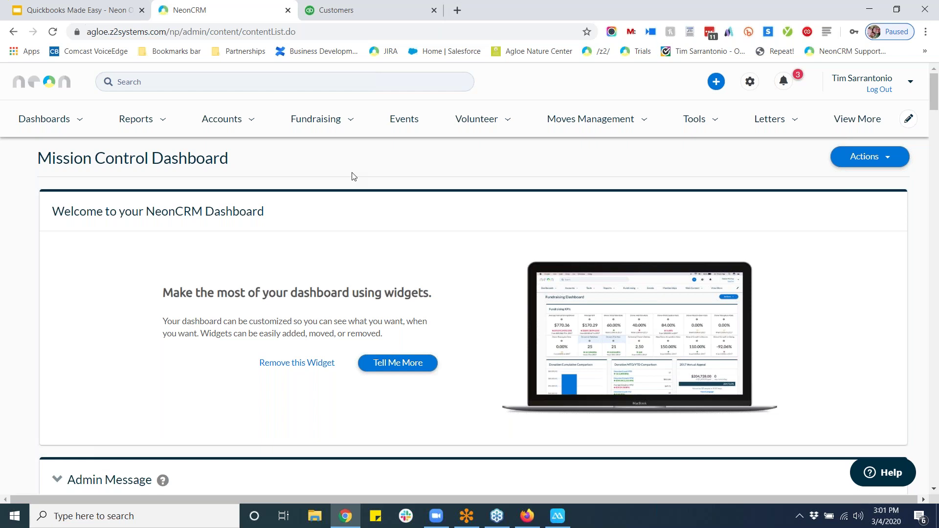
- Switch to the Google Slides presentation and advance to the slide with the QuickBooks training and tech support offers
{"action": "left_click", "coordinate": [84, 10]}
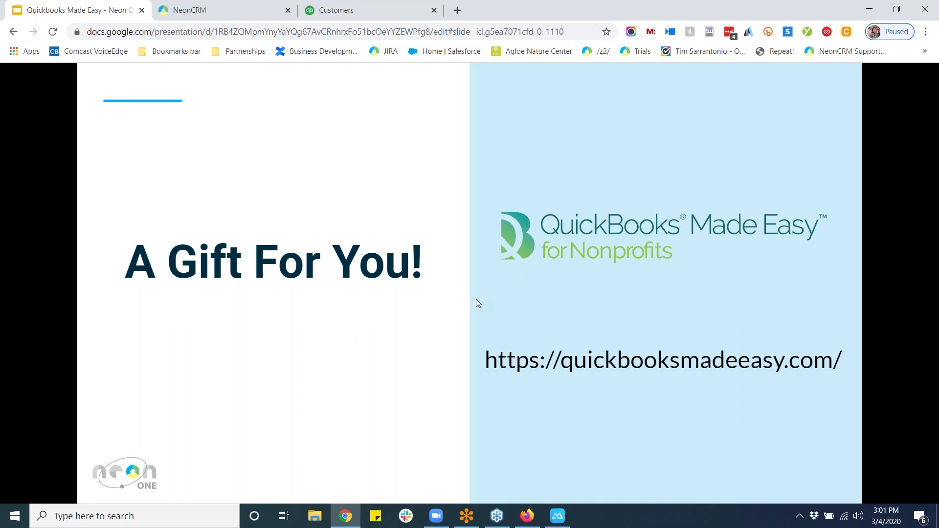
{"action": "key", "text": "Right"}
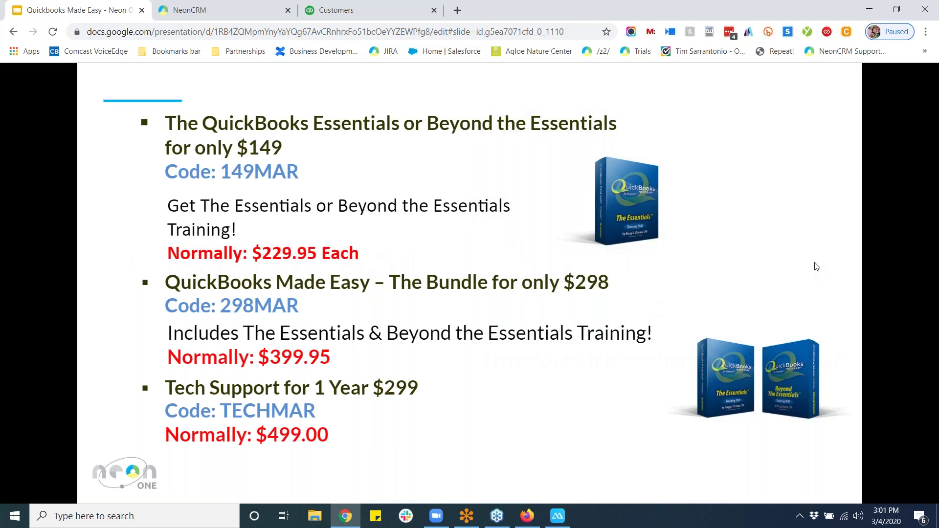